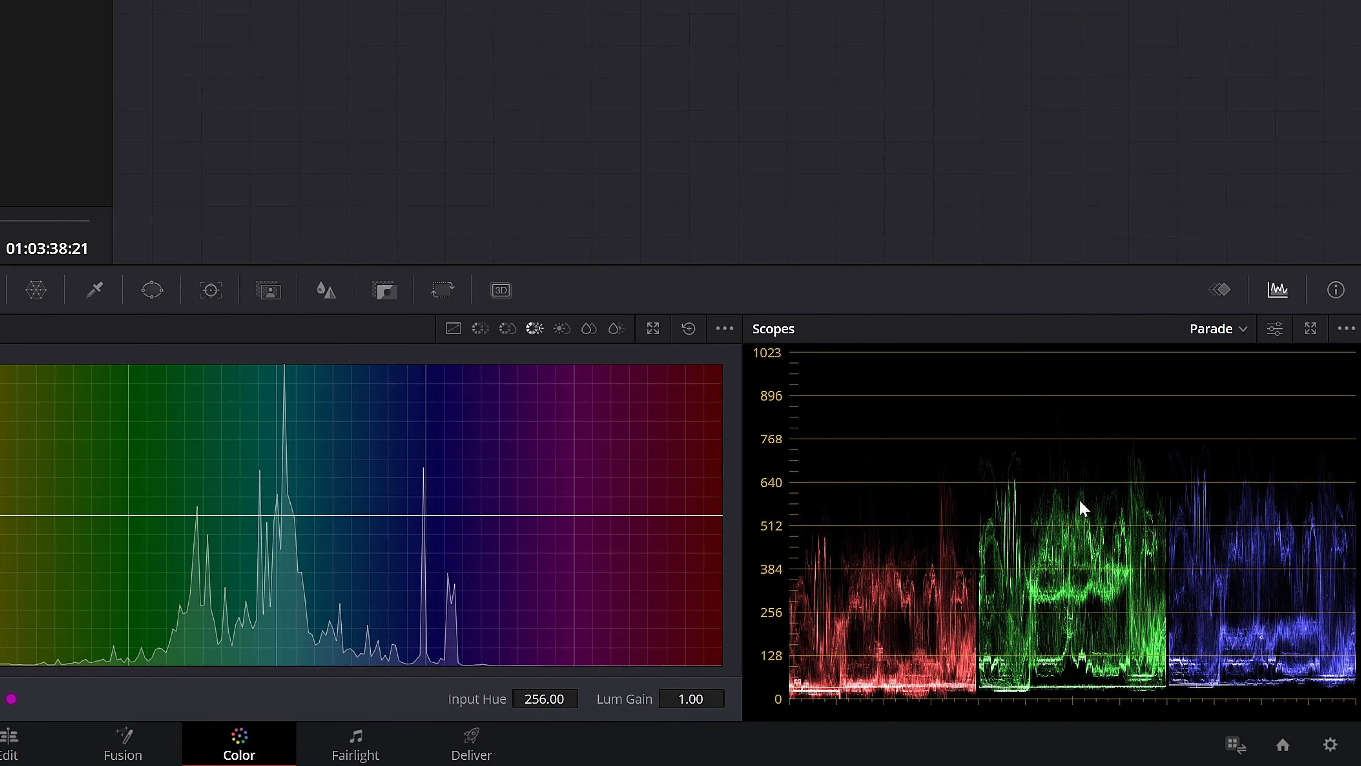
View the shot at 01:03:38:21 in the Waveform scope and in the Vectorscope, and open the scope options
{"action": "left_click", "coordinate": [1221, 329]}
{"action": "left_click", "coordinate": [1227, 374]}
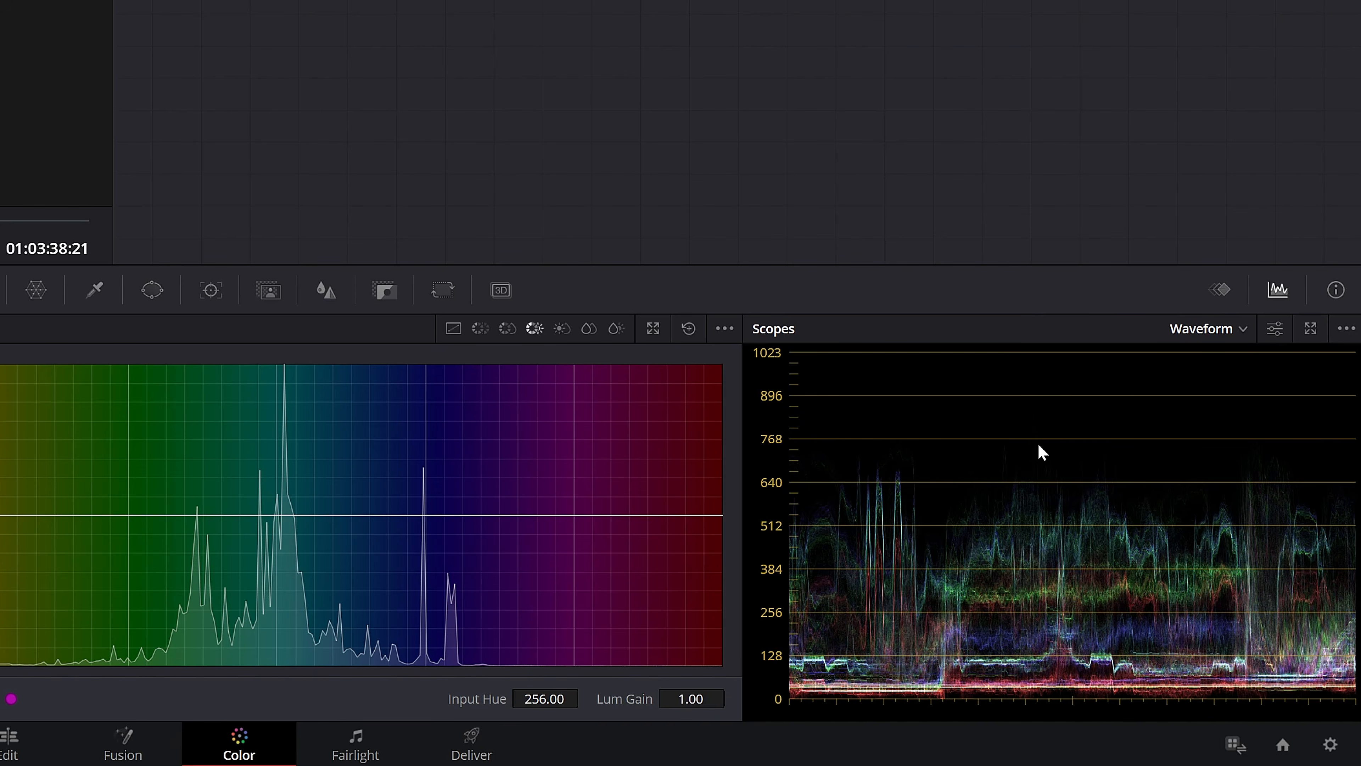
{"action": "left_click", "coordinate": [1251, 333]}
{"action": "left_click", "coordinate": [1232, 400]}
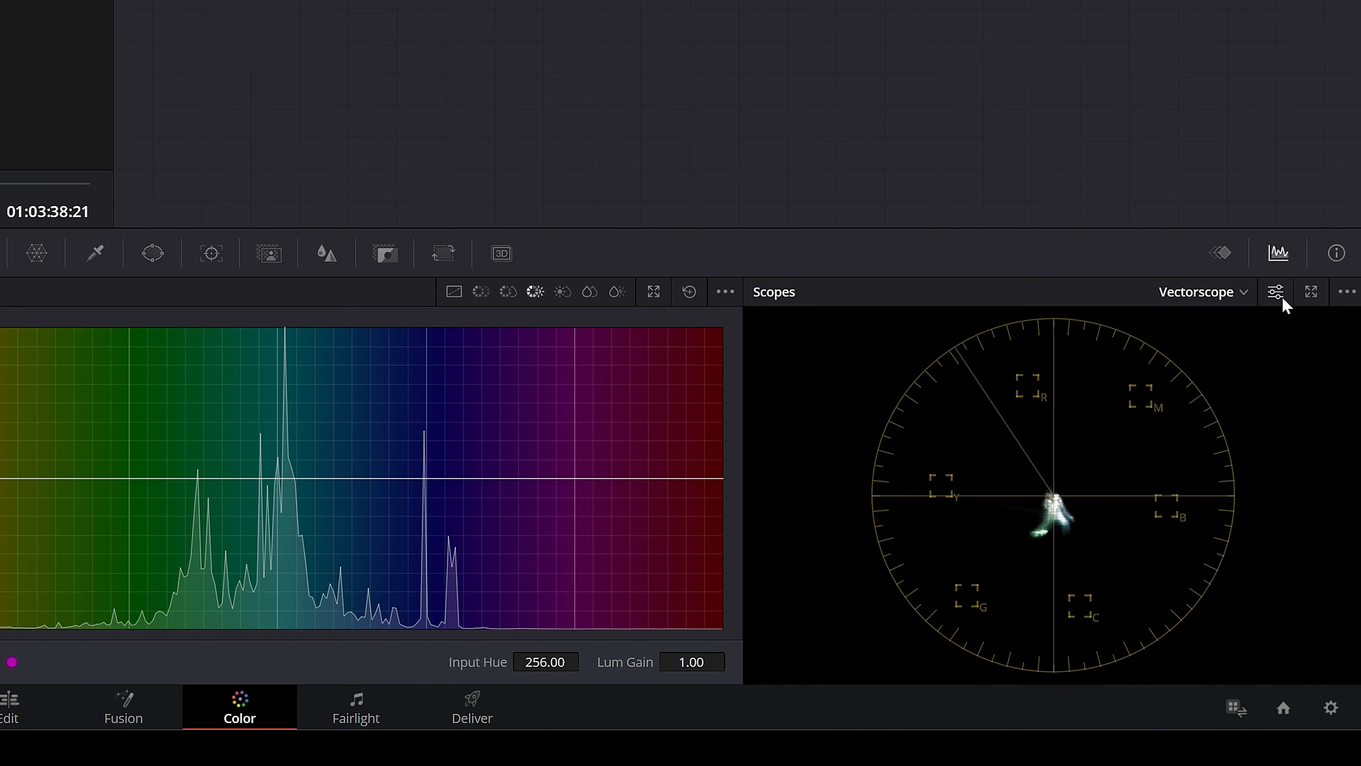
{"action": "left_click", "coordinate": [1347, 292]}
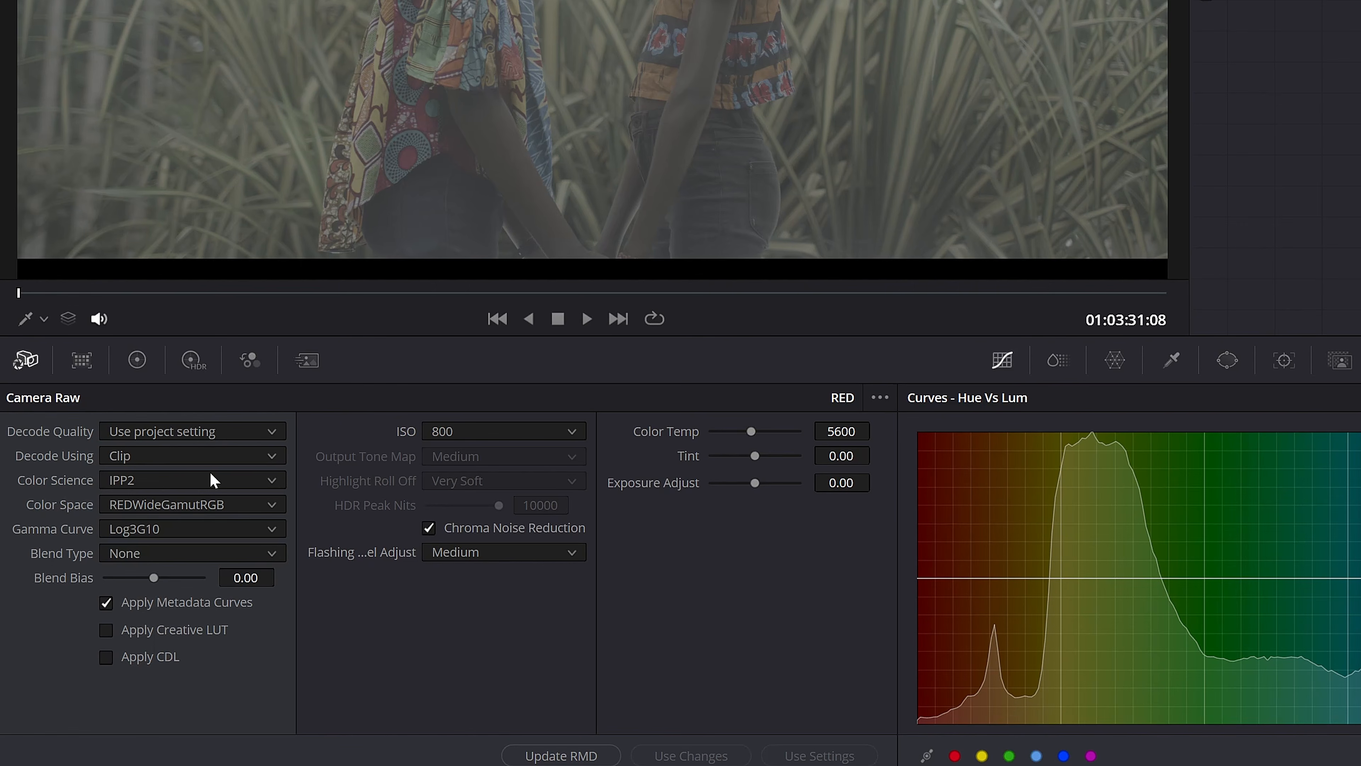
Set the RED clip's Camera Raw decoding to use the Clip settings
{"action": "left_click", "coordinate": [164, 466]}
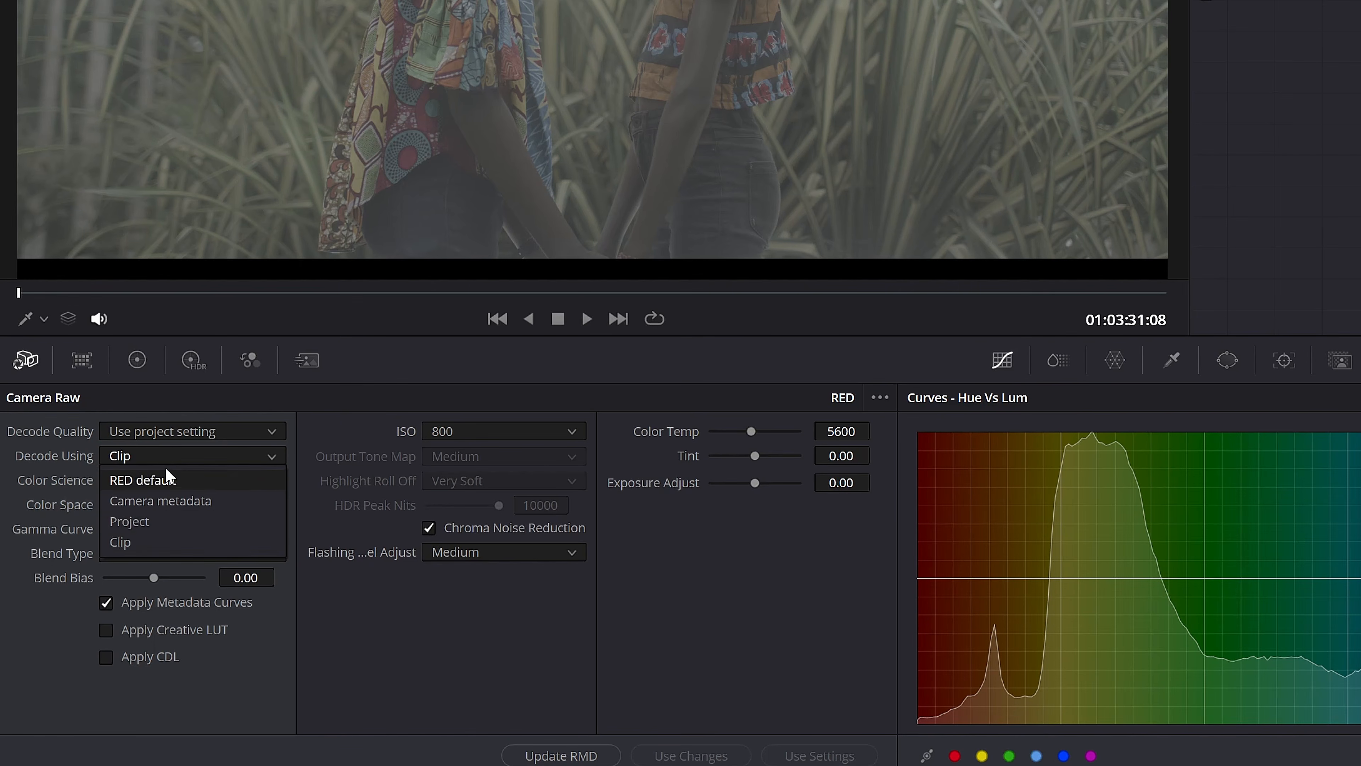
{"action": "left_click", "coordinate": [164, 455]}
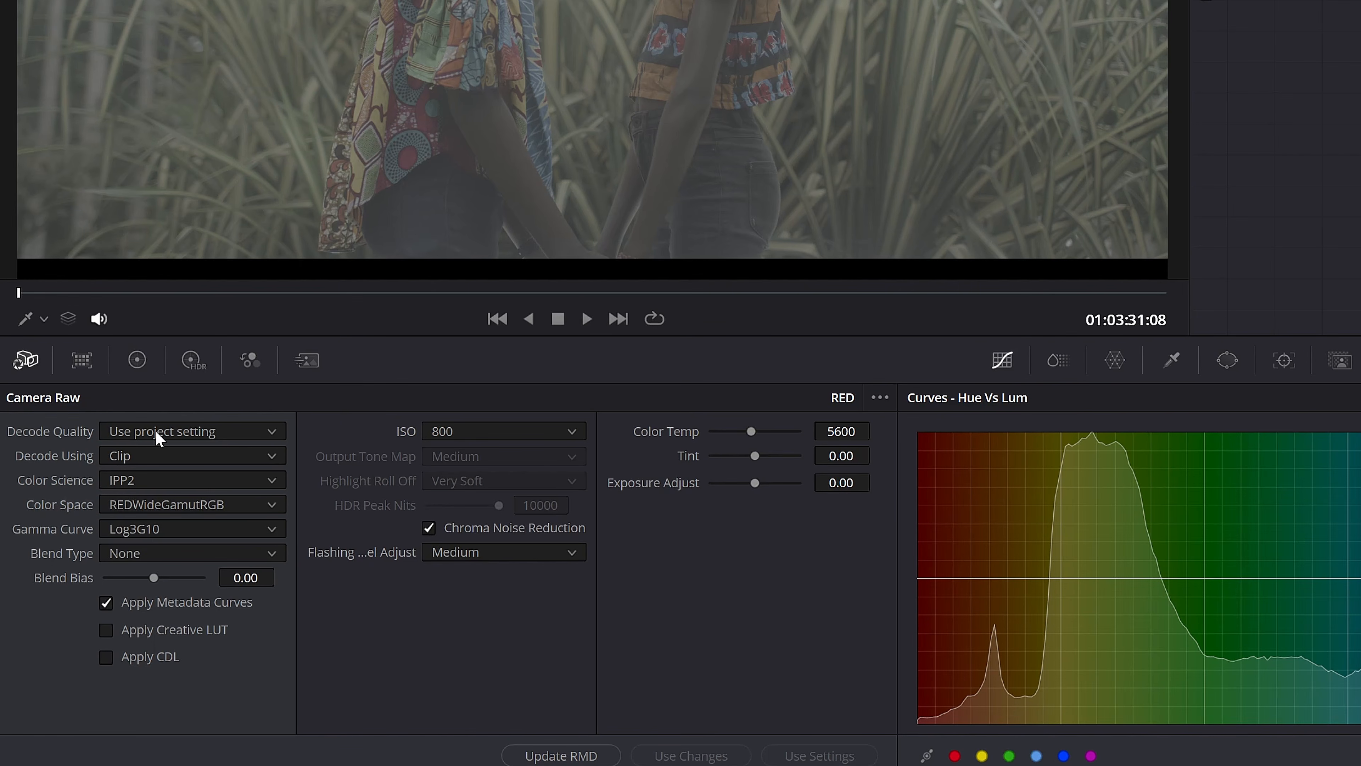
{"action": "left_click", "coordinate": [134, 460]}
{"action": "left_click", "coordinate": [126, 530]}
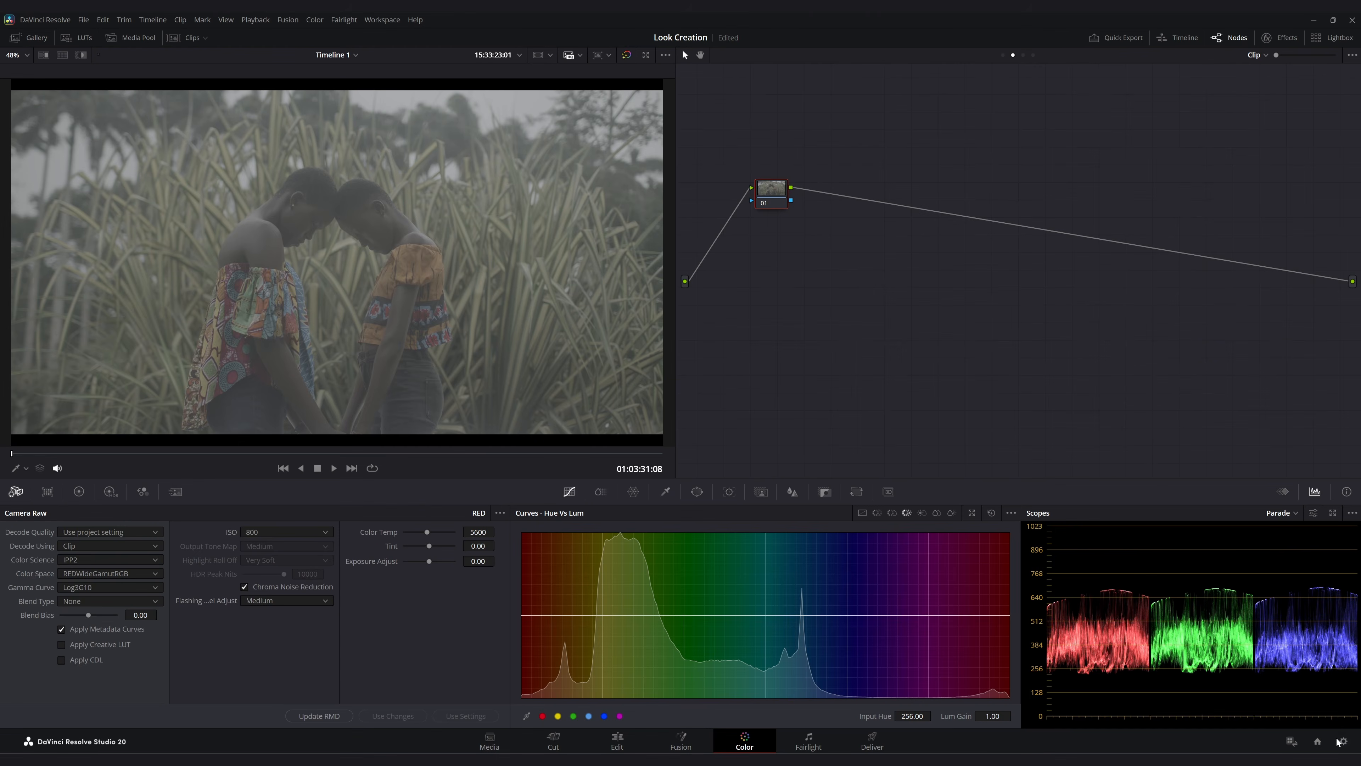
Examine the Color Management section of the project settings and close it without saving
{"action": "left_click", "coordinate": [1340, 741]}
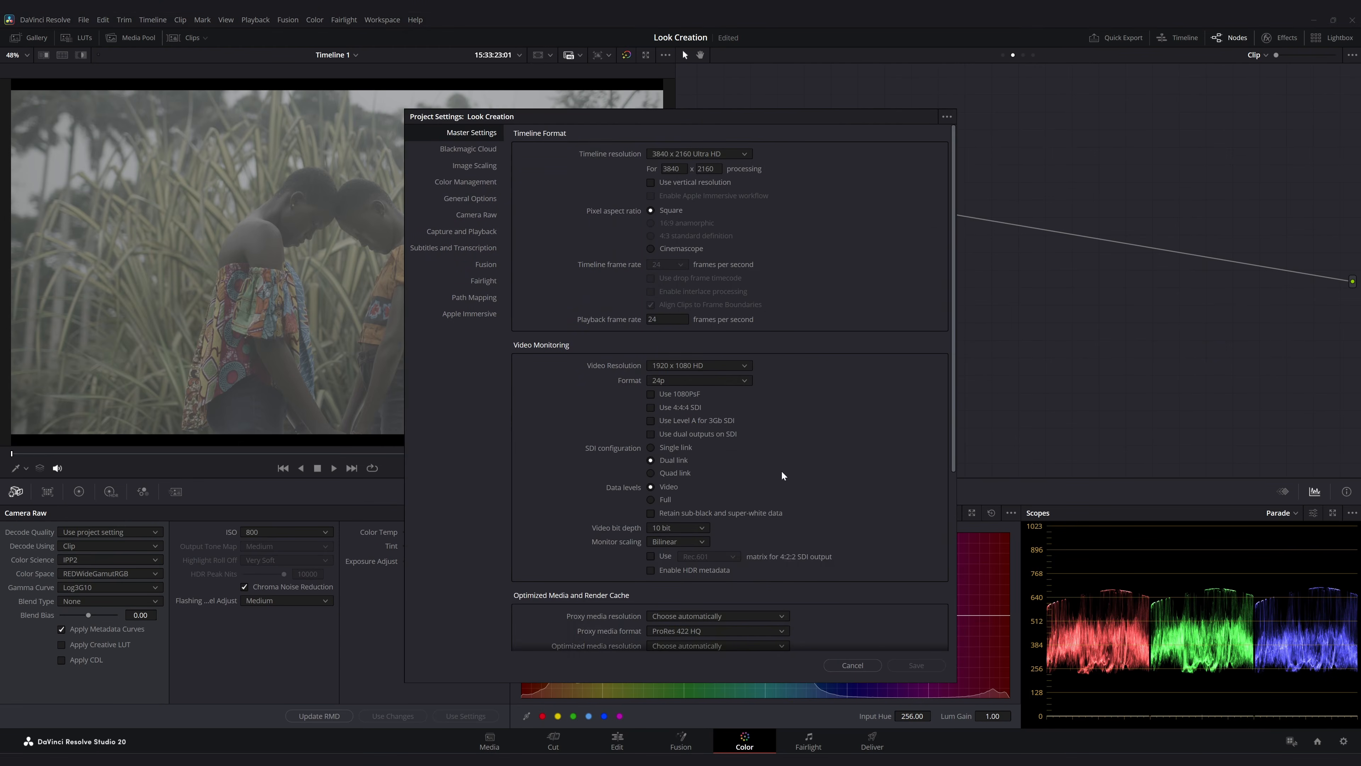
{"action": "left_click", "coordinate": [471, 182]}
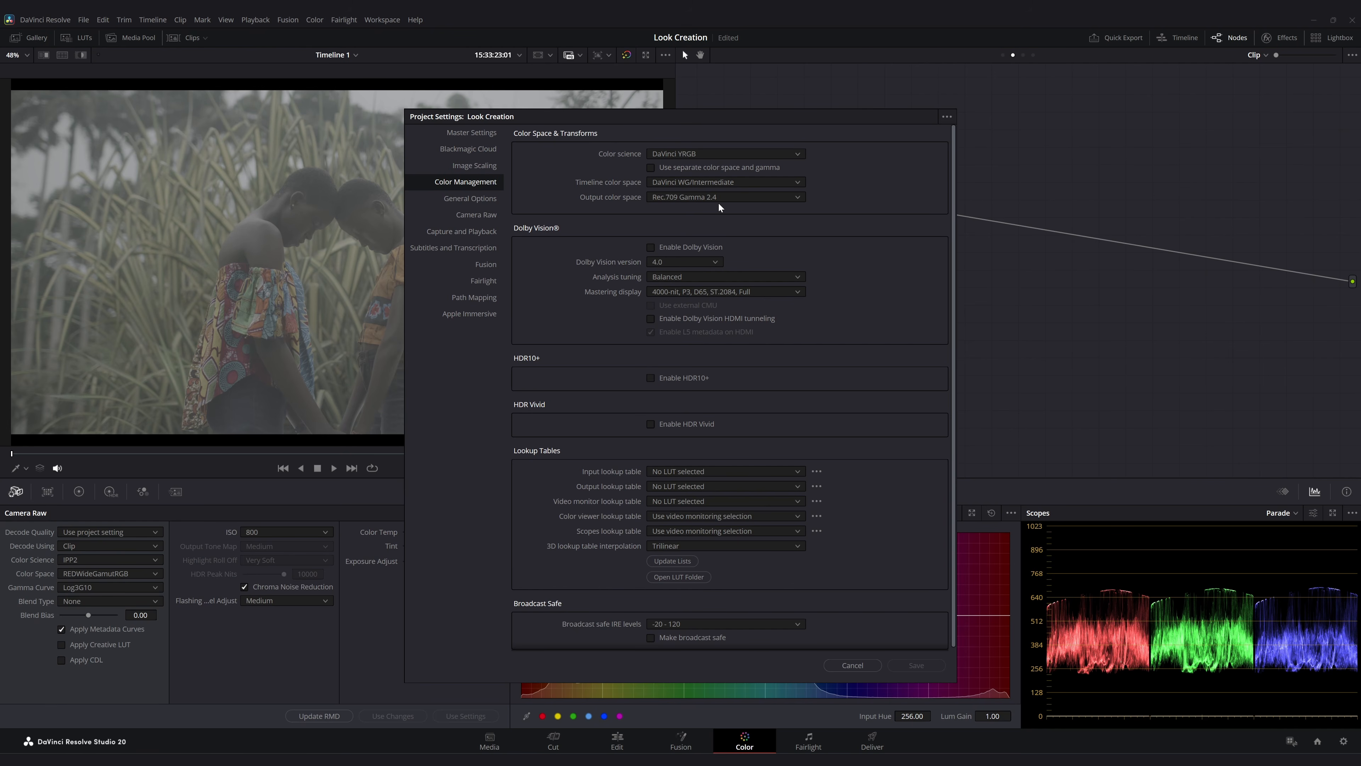
{"action": "left_click", "coordinate": [862, 668]}
Add a serial node after node 01 and apply a Color Space Transform effect to node 01
{"action": "key", "text": "alt+s"}
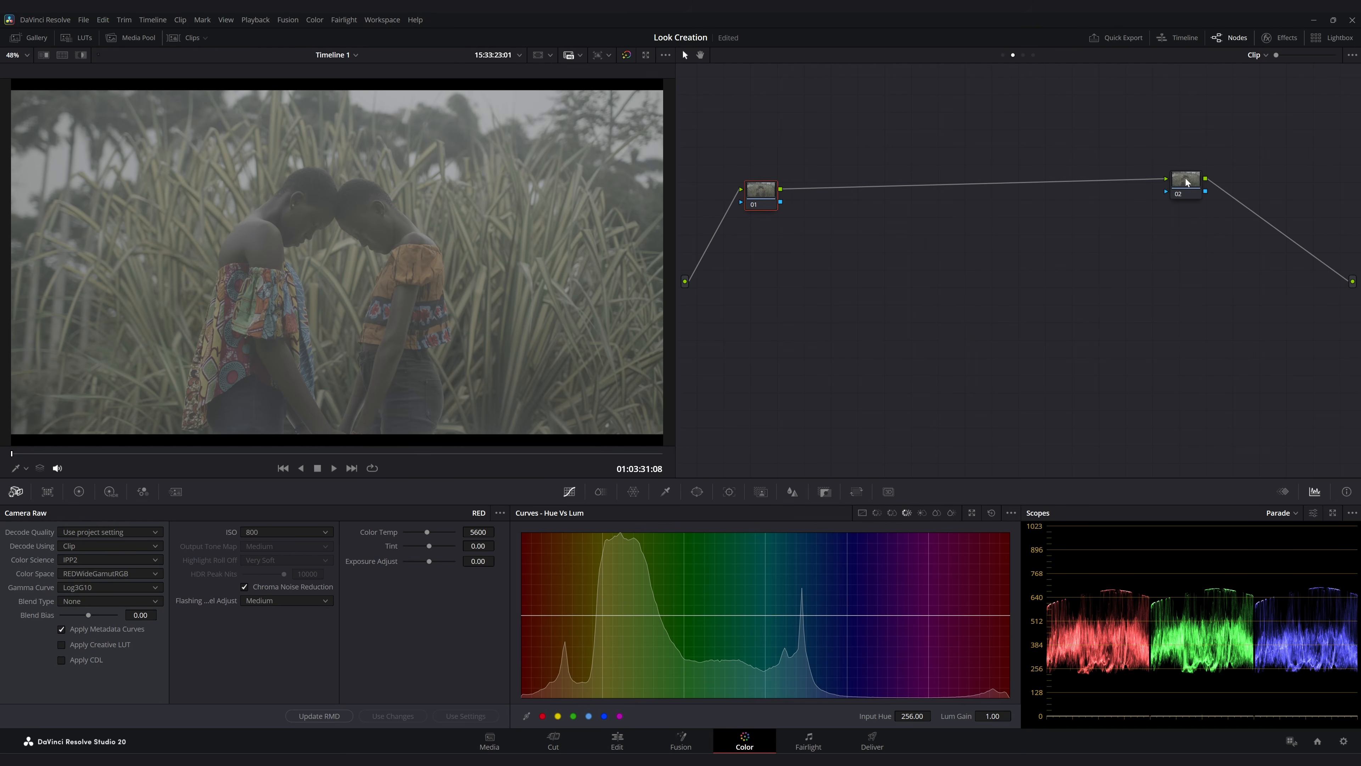
{"action": "left_click_drag", "start_coordinate": [1187, 181], "coordinate": [1138, 185]}
{"action": "left_click", "coordinate": [1281, 37]}
{"action": "left_click_drag", "start_coordinate": [1213, 317], "coordinate": [733, 194]}
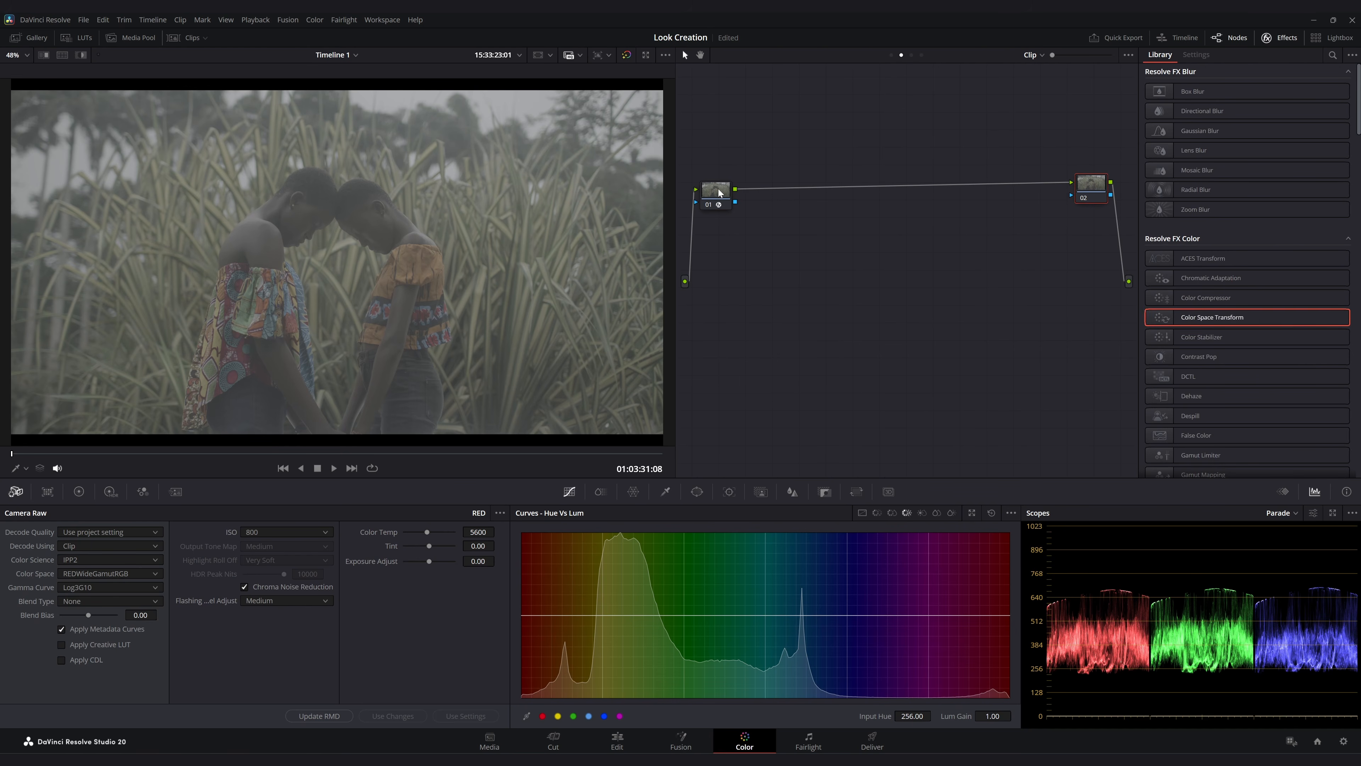
Set node 01's transform input to the REDWideGamutRGB color space and RED Log3G10 gamma
{"action": "left_click", "coordinate": [1227, 103]}
{"action": "scroll", "coordinate": [1250, 175], "scroll_direction": "down", "scroll_amount": 10}
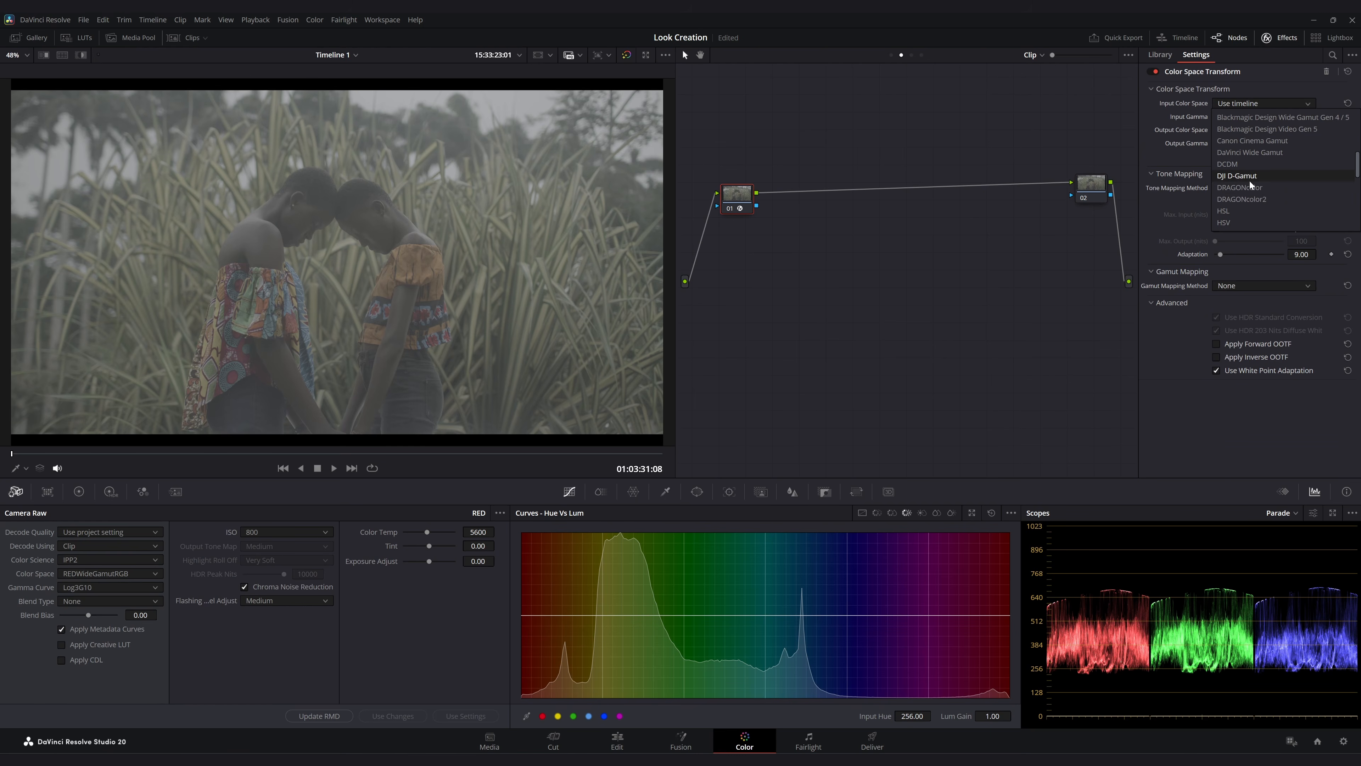
{"action": "left_click", "coordinate": [1246, 152]}
{"action": "left_click", "coordinate": [1238, 115]}
{"action": "scroll", "coordinate": [1254, 187], "scroll_direction": "down", "scroll_amount": 8}
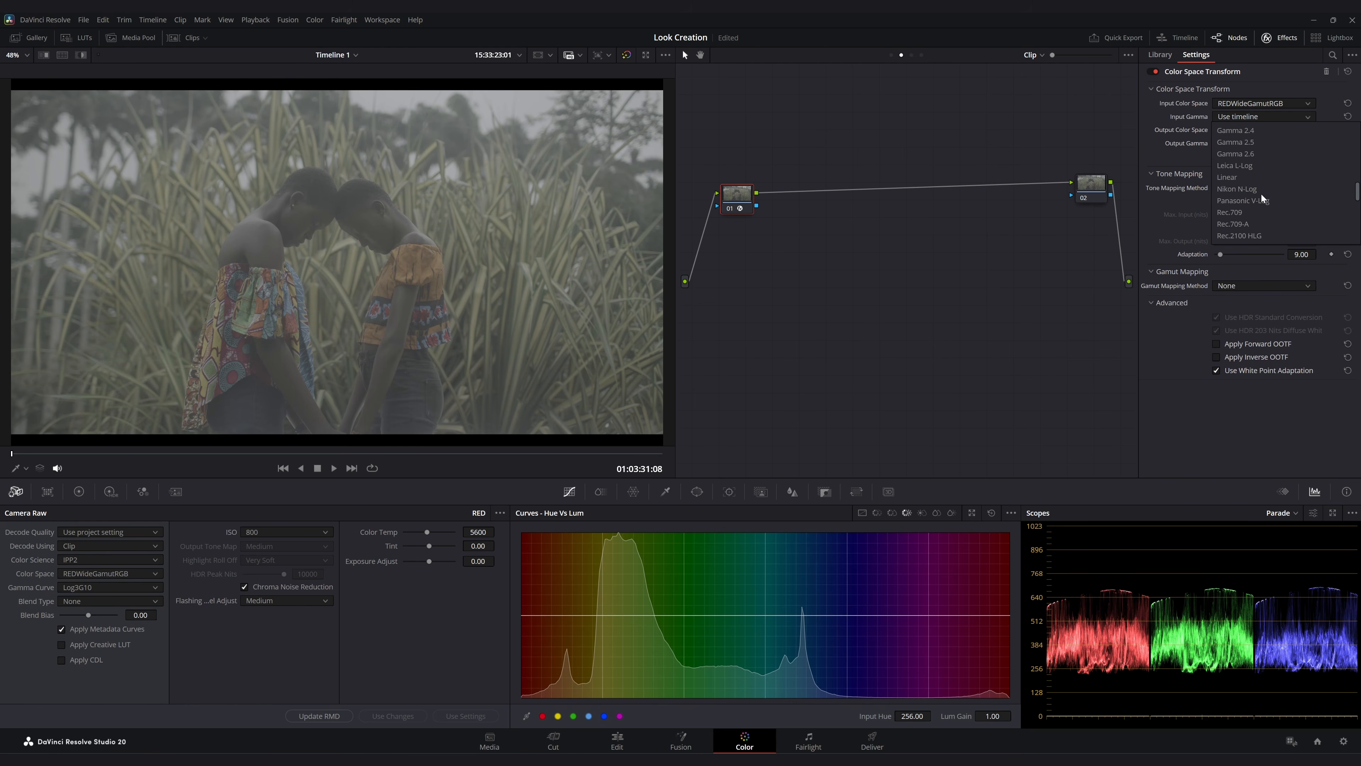
{"action": "left_click", "coordinate": [1259, 201]}
Set node 01's transform output to DaVinci Wide Gamut with DaVinci Intermediate gamma, and its tone mapping method to None
{"action": "left_click", "coordinate": [1239, 131]}
{"action": "scroll", "coordinate": [1249, 203], "scroll_direction": "down", "scroll_amount": 3}
{"action": "left_click", "coordinate": [1250, 213]}
{"action": "left_click", "coordinate": [1239, 142]}
{"action": "scroll", "coordinate": [1247, 204], "scroll_direction": "down", "scroll_amount": 5}
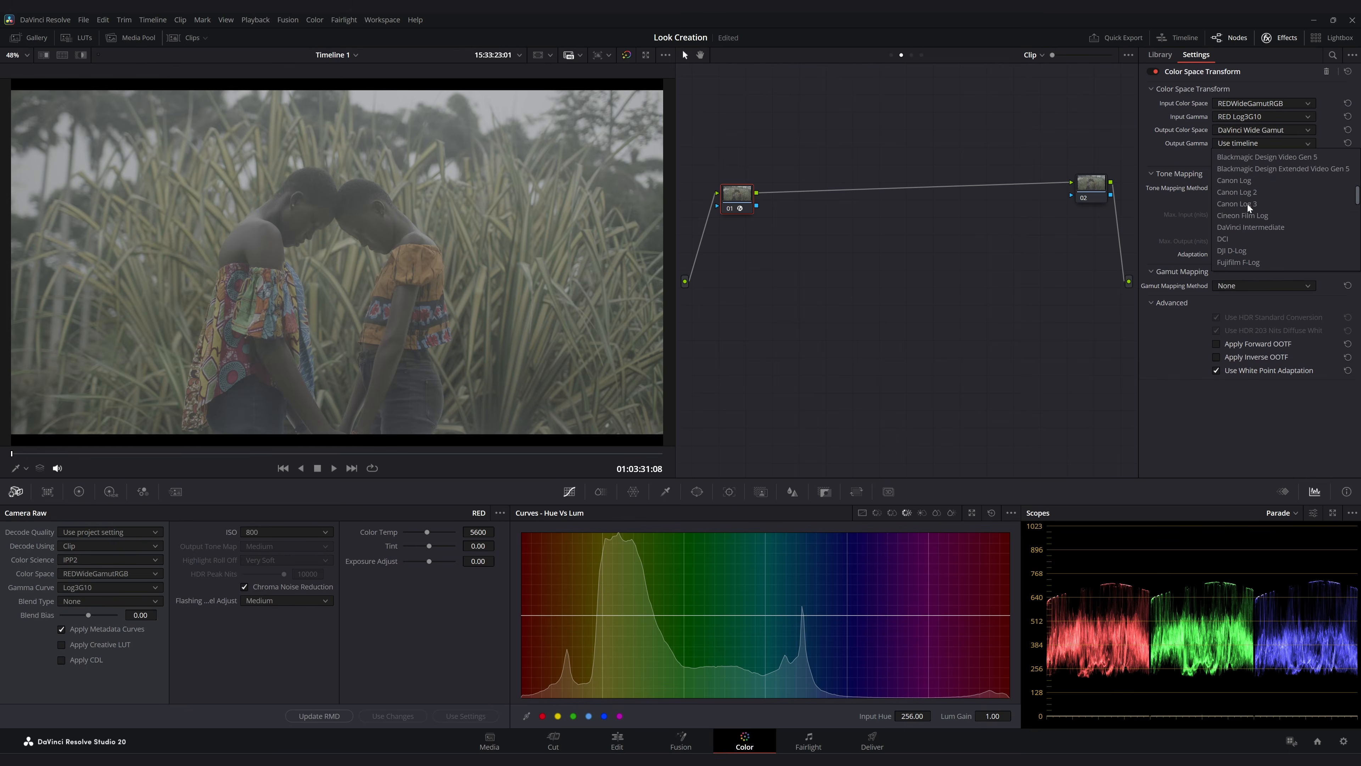
{"action": "left_click", "coordinate": [1257, 228]}
{"action": "left_click", "coordinate": [1247, 188]}
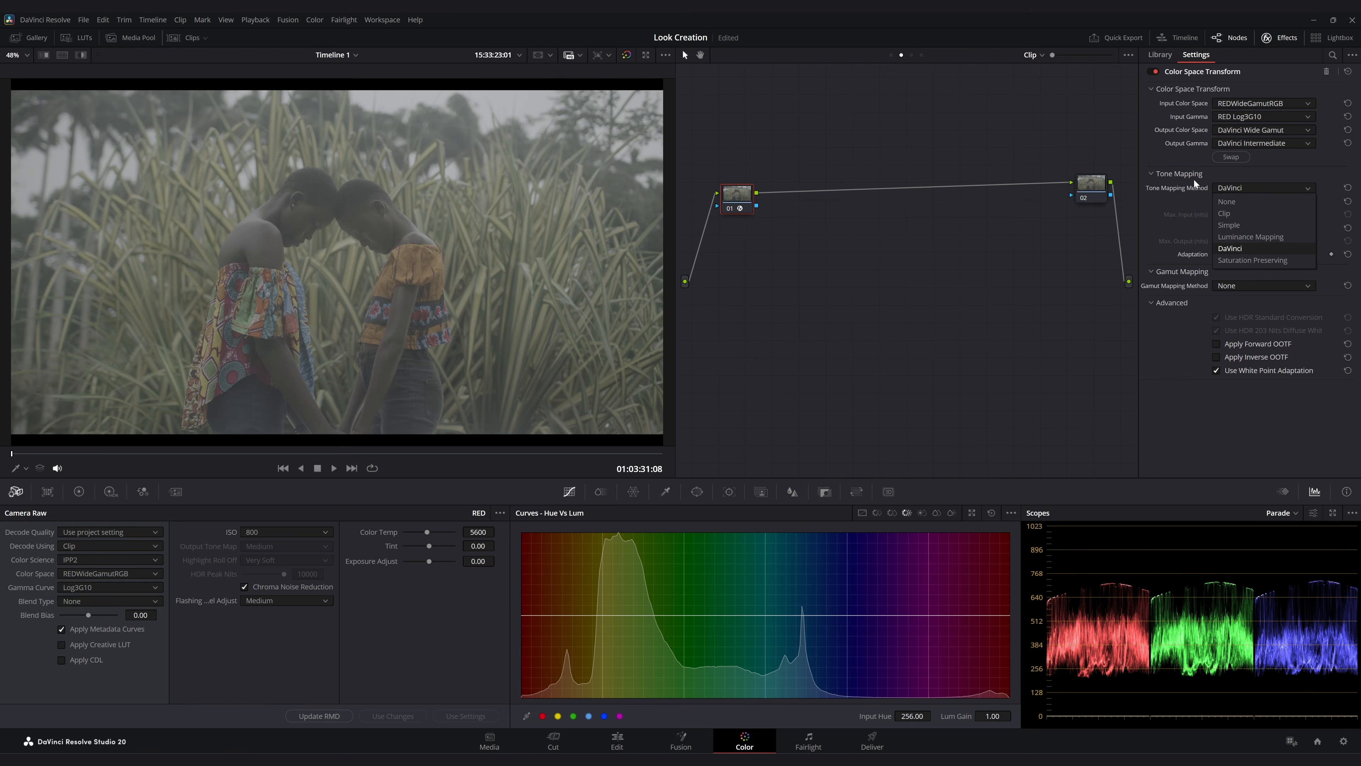
{"action": "left_click", "coordinate": [1232, 200]}
Apply a Color Space Transform to node 02 with DaVinci Wide Gamut as input color space and DaVinci Intermediate as input gamma
{"action": "left_click_drag", "start_coordinate": [1093, 185], "coordinate": [1025, 196]}
{"action": "left_click_drag", "start_coordinate": [1186, 303], "coordinate": [1034, 205]}
{"action": "left_click", "coordinate": [1263, 103]}
{"action": "scroll", "coordinate": [1240, 154], "scroll_direction": "down", "scroll_amount": 2}
{"action": "left_click", "coordinate": [1249, 153]}
{"action": "left_click", "coordinate": [1236, 115]}
{"action": "scroll", "coordinate": [1250, 170], "scroll_direction": "down", "scroll_amount": 2}
{"action": "left_click", "coordinate": [1256, 200]}
Set node 02's output color space to Rec.709 and its output gamma to Gamma 2.4
{"action": "left_click", "coordinate": [1238, 129]}
{"action": "scroll", "coordinate": [1249, 201], "scroll_direction": "down", "scroll_amount": 5}
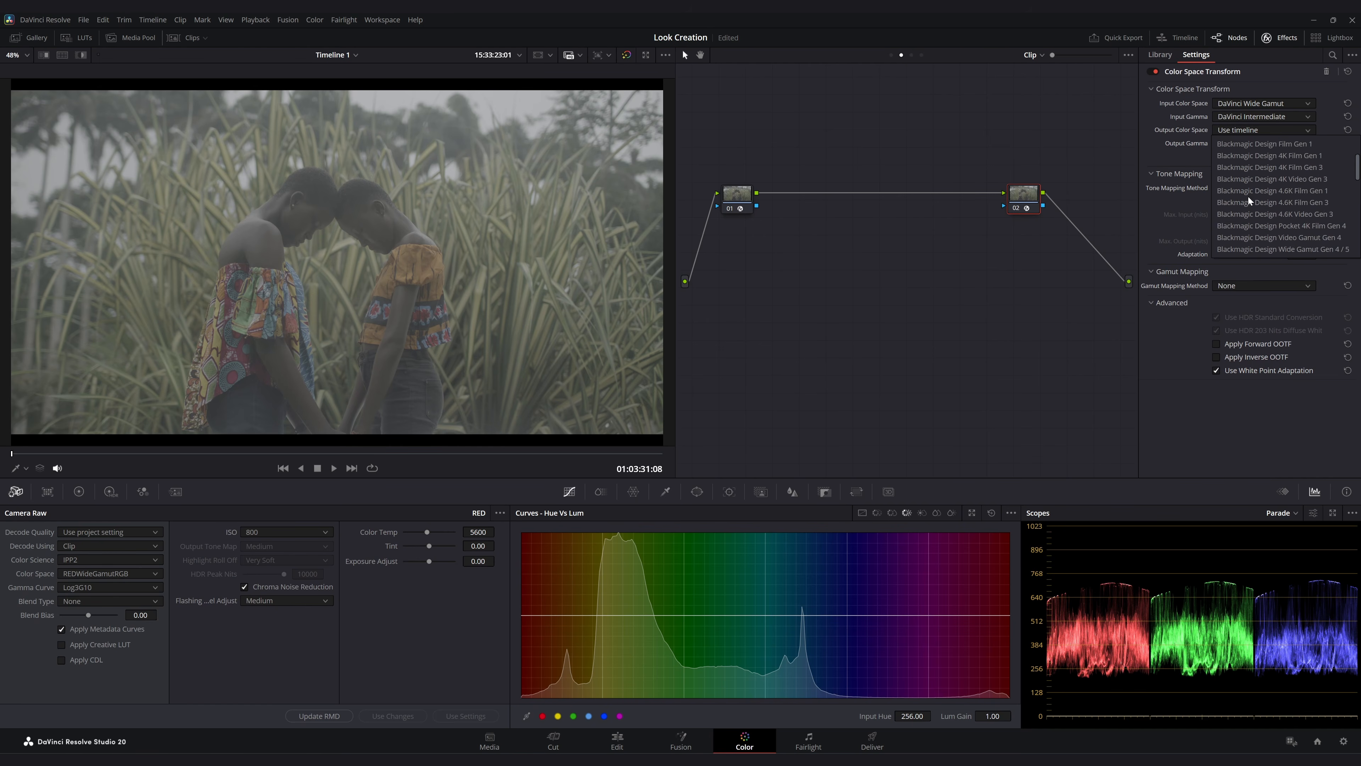
{"action": "left_click", "coordinate": [1233, 214]}
{"action": "left_click", "coordinate": [1250, 144]}
{"action": "scroll", "coordinate": [1259, 198], "scroll_direction": "down", "scroll_amount": 3}
{"action": "scroll", "coordinate": [1262, 217], "scroll_direction": "down", "scroll_amount": 2}
{"action": "left_click", "coordinate": [1260, 192]}
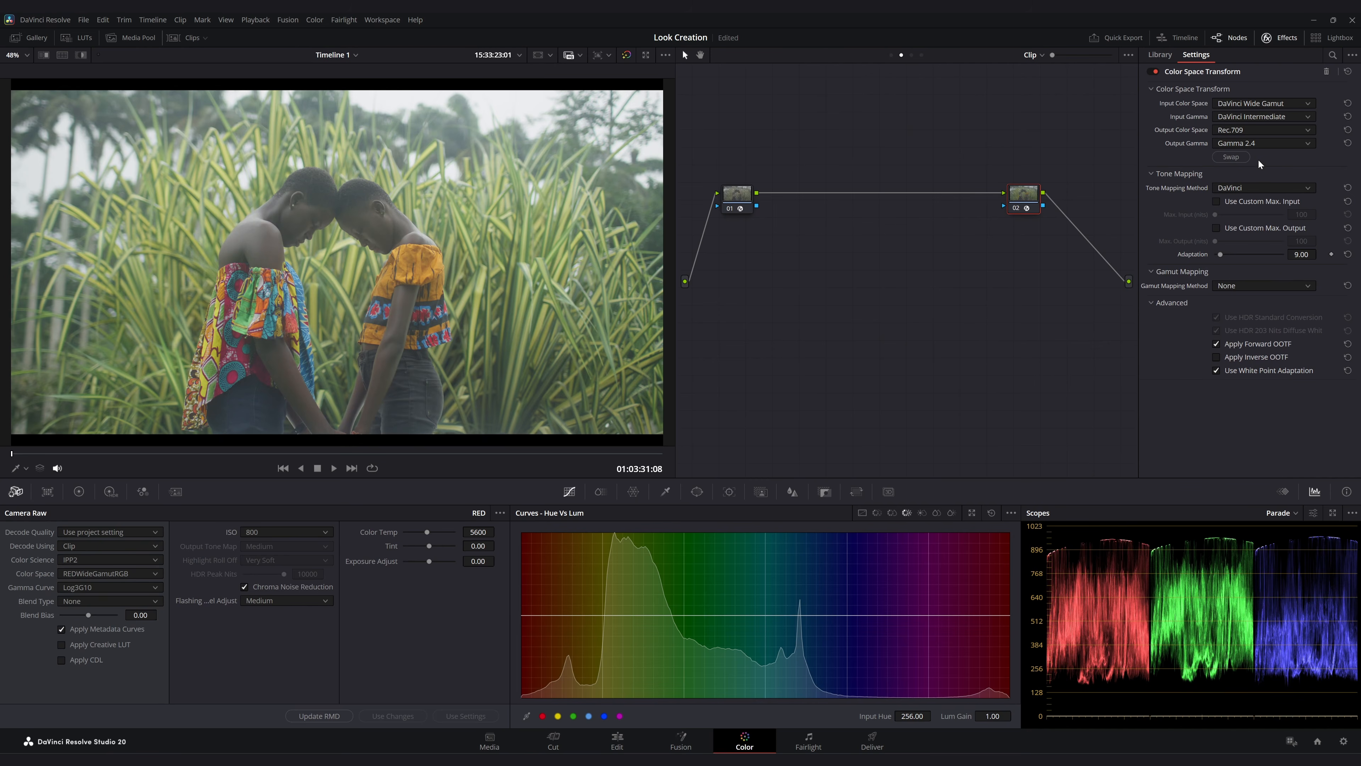
Set node 02's tone mapping to DaVinci with a custom max input of 10000 nits and its gamut mapping to Saturation Compression
{"action": "left_click", "coordinate": [1261, 189]}
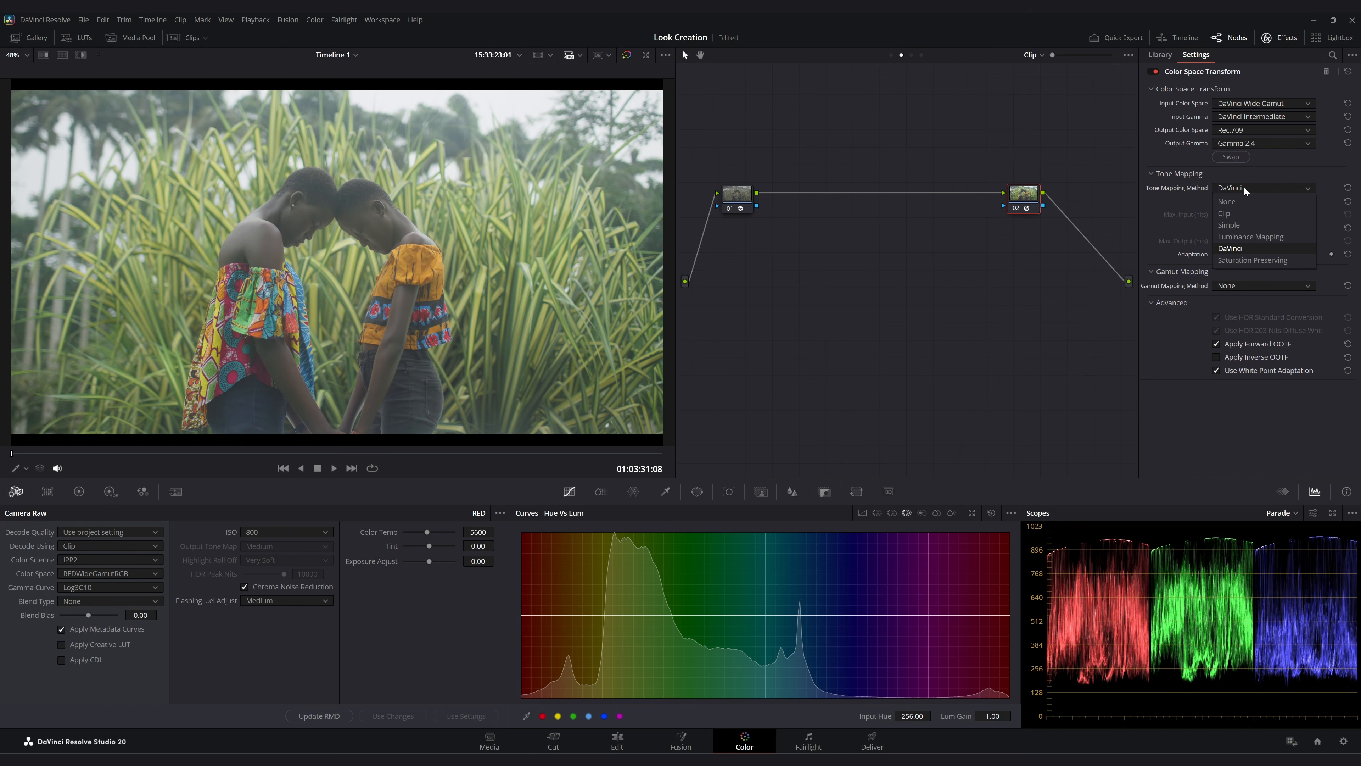
{"action": "left_click", "coordinate": [1228, 247]}
{"action": "left_click", "coordinate": [1245, 187]}
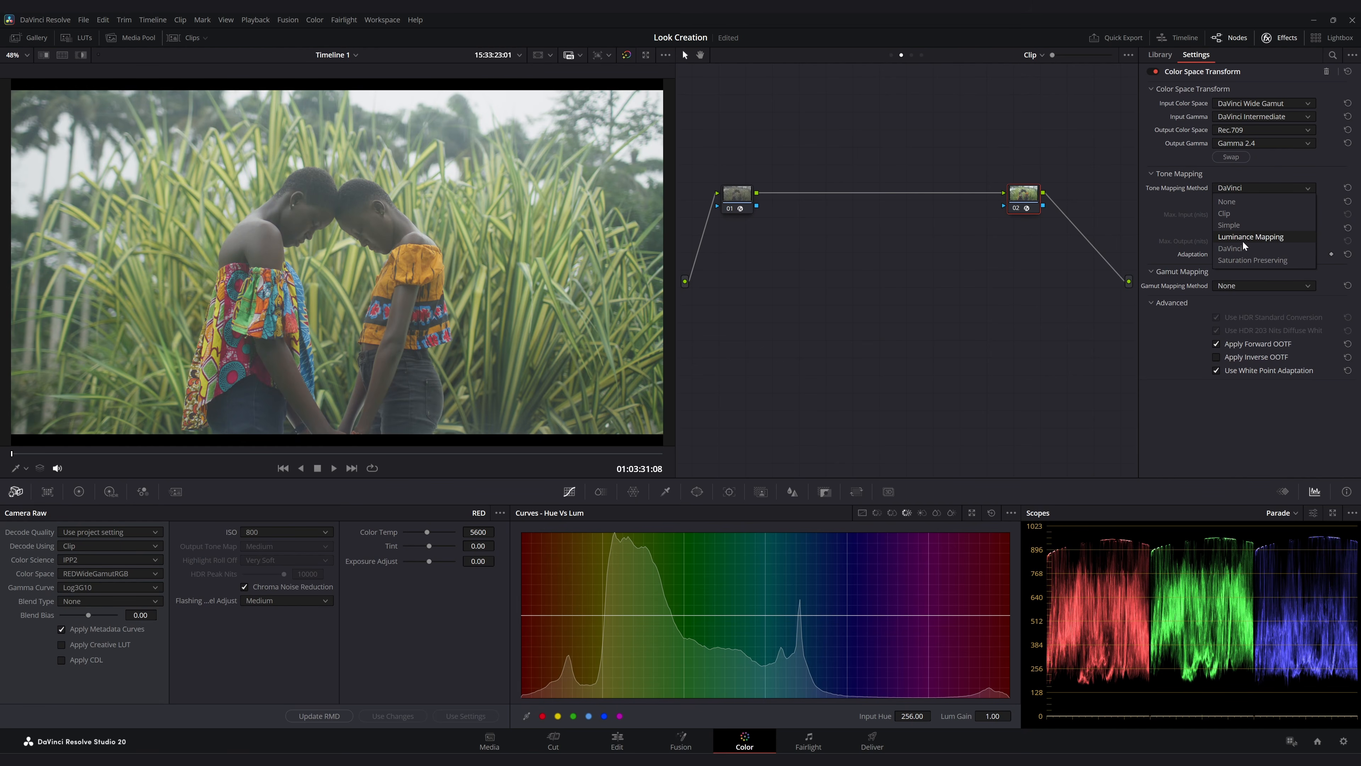
{"action": "left_click", "coordinate": [1242, 237]}
{"action": "left_click", "coordinate": [1249, 188]}
{"action": "left_click", "coordinate": [1242, 225]}
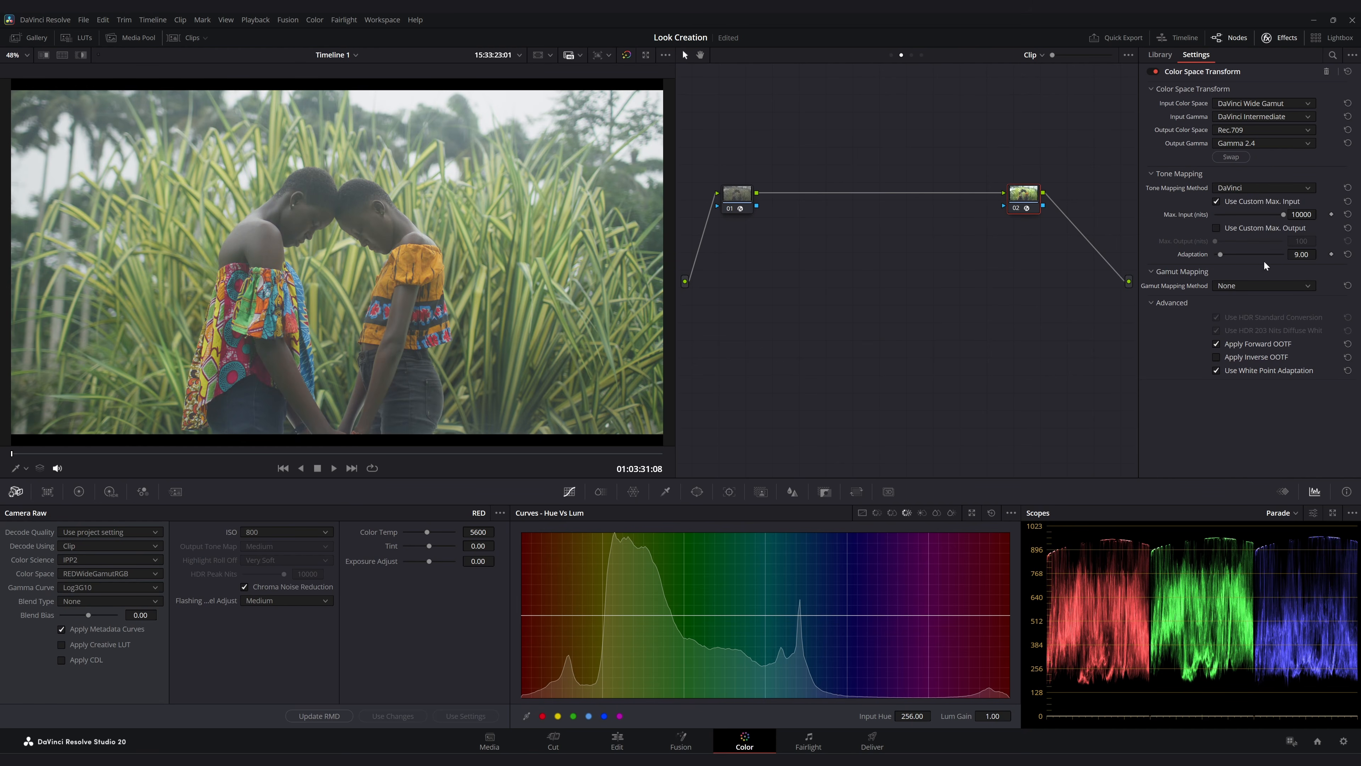
{"action": "left_click", "coordinate": [1232, 285]}
{"action": "left_click", "coordinate": [1242, 313]}
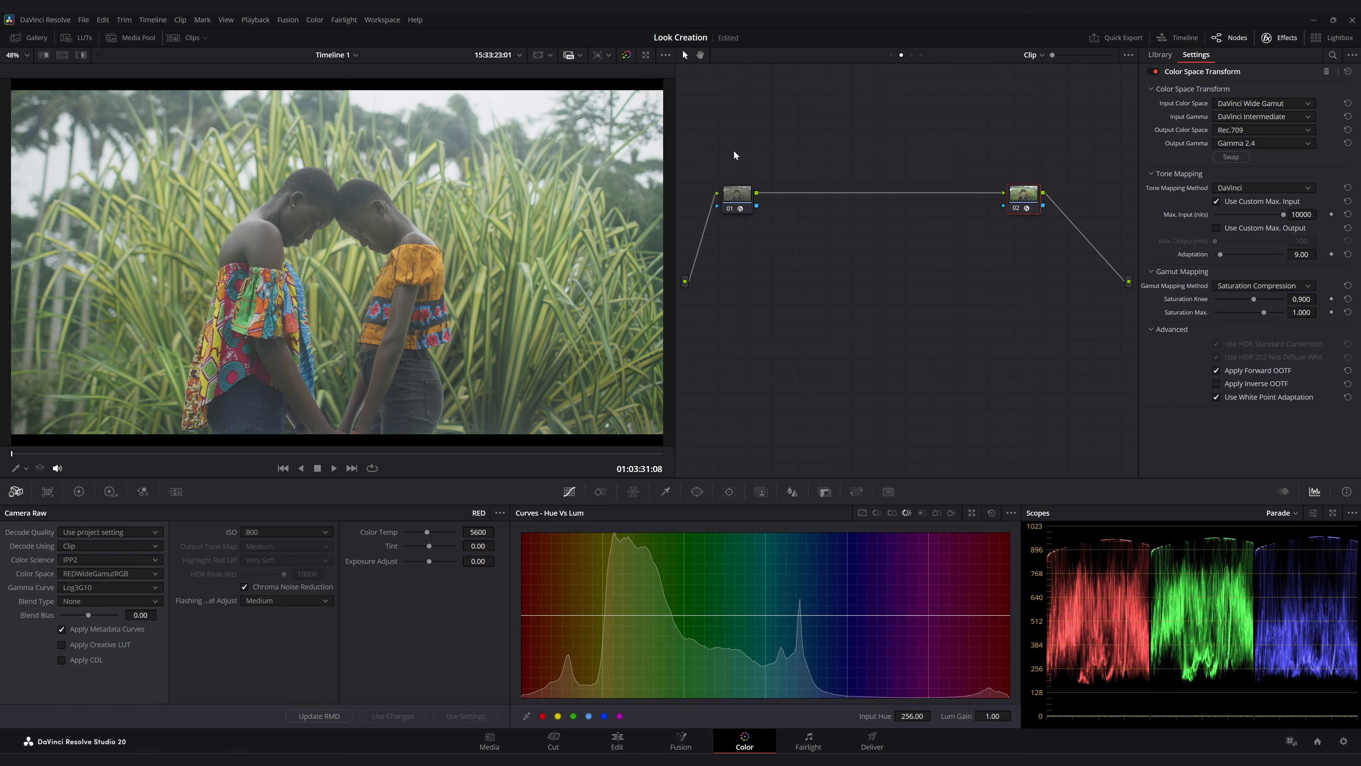
Compare the image with and without the color space transform by toggling the node off and on
{"action": "key", "text": "ctrl+d"}
{"action": "key", "text": "ctrl+d"}
{"action": "key", "text": "ctrl+d"}
{"action": "key", "text": "ctrl+d"}
Open the primary color wheels, and label the first node cst and the last node cst out
{"action": "left_click", "coordinate": [78, 491]}
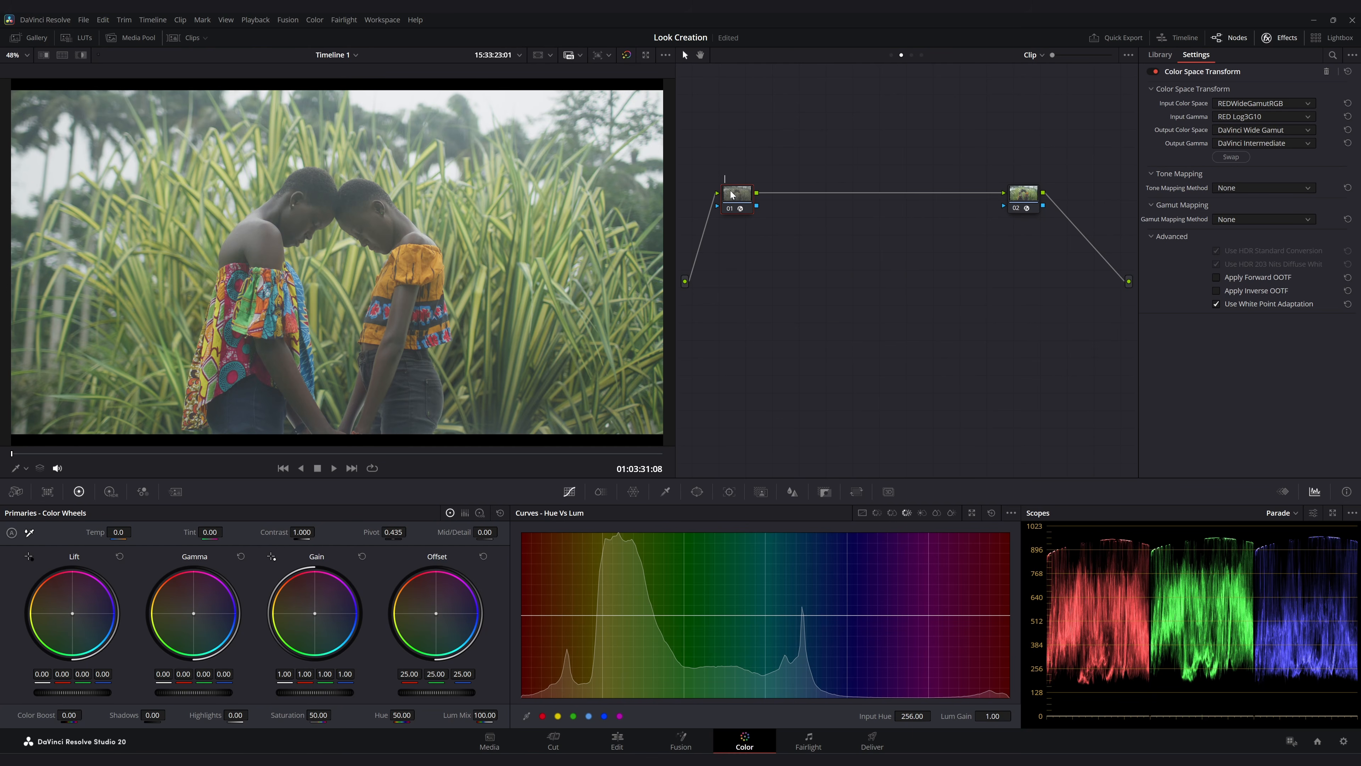
{"action": "type", "text": "t"}
{"action": "left_click", "coordinate": [1021, 192]}
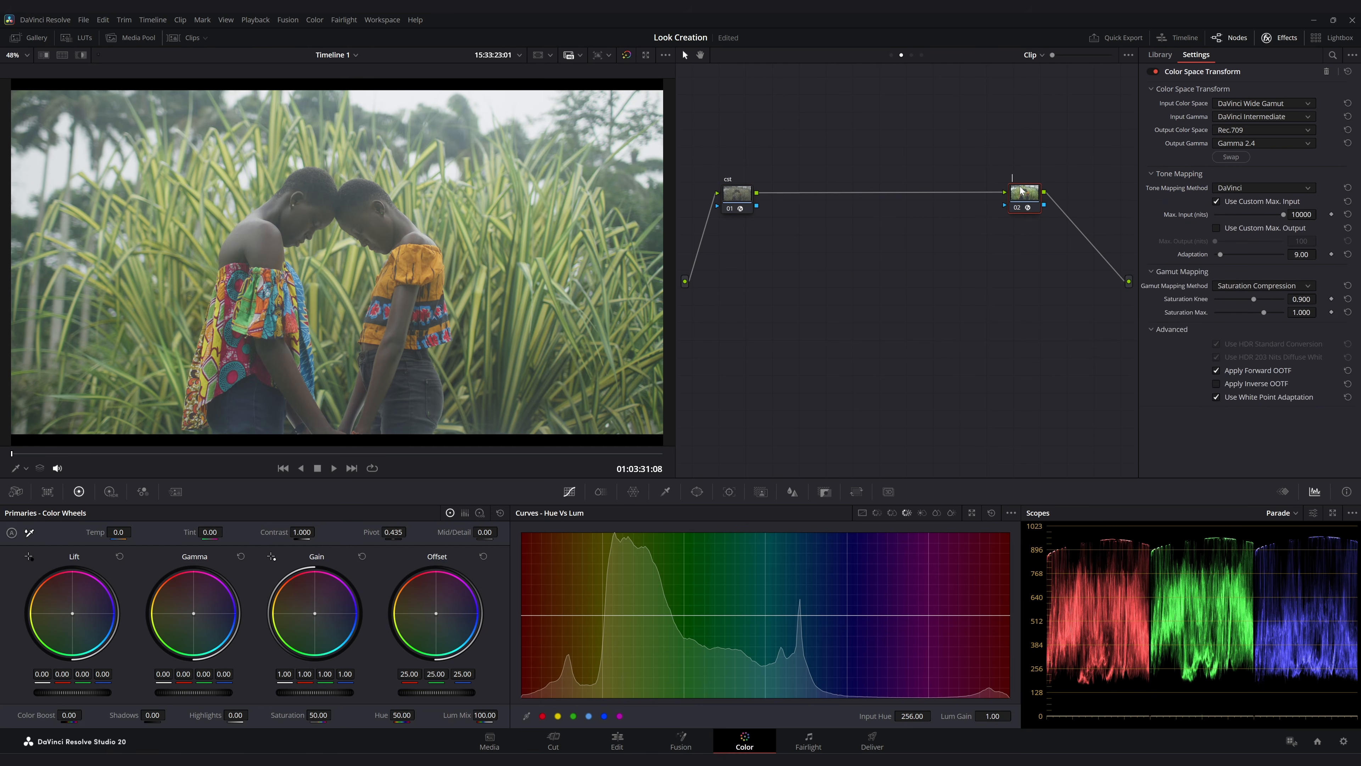
Add a serial node after the cst node and lower its Offset to 3.35 to darken the image
{"action": "left_click", "coordinate": [738, 192]}
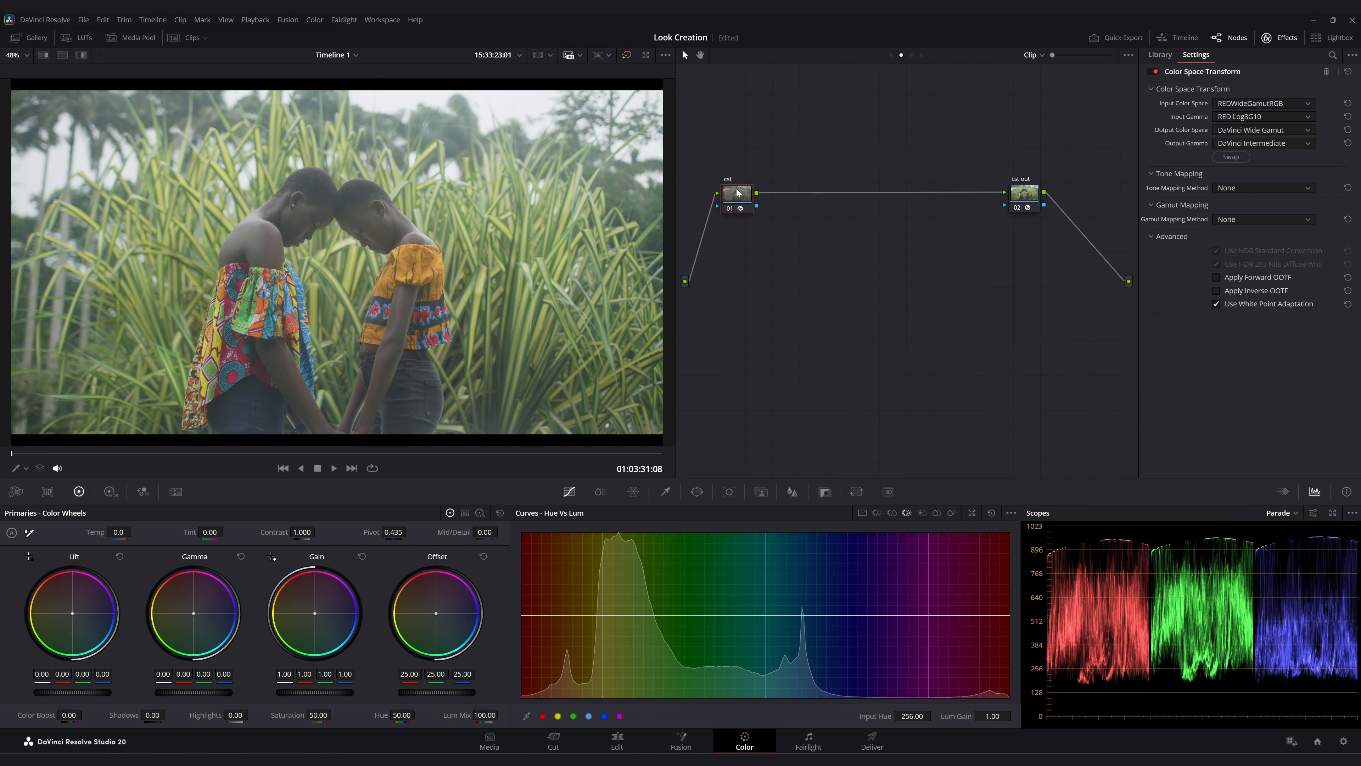
{"action": "key", "text": "alt+s"}
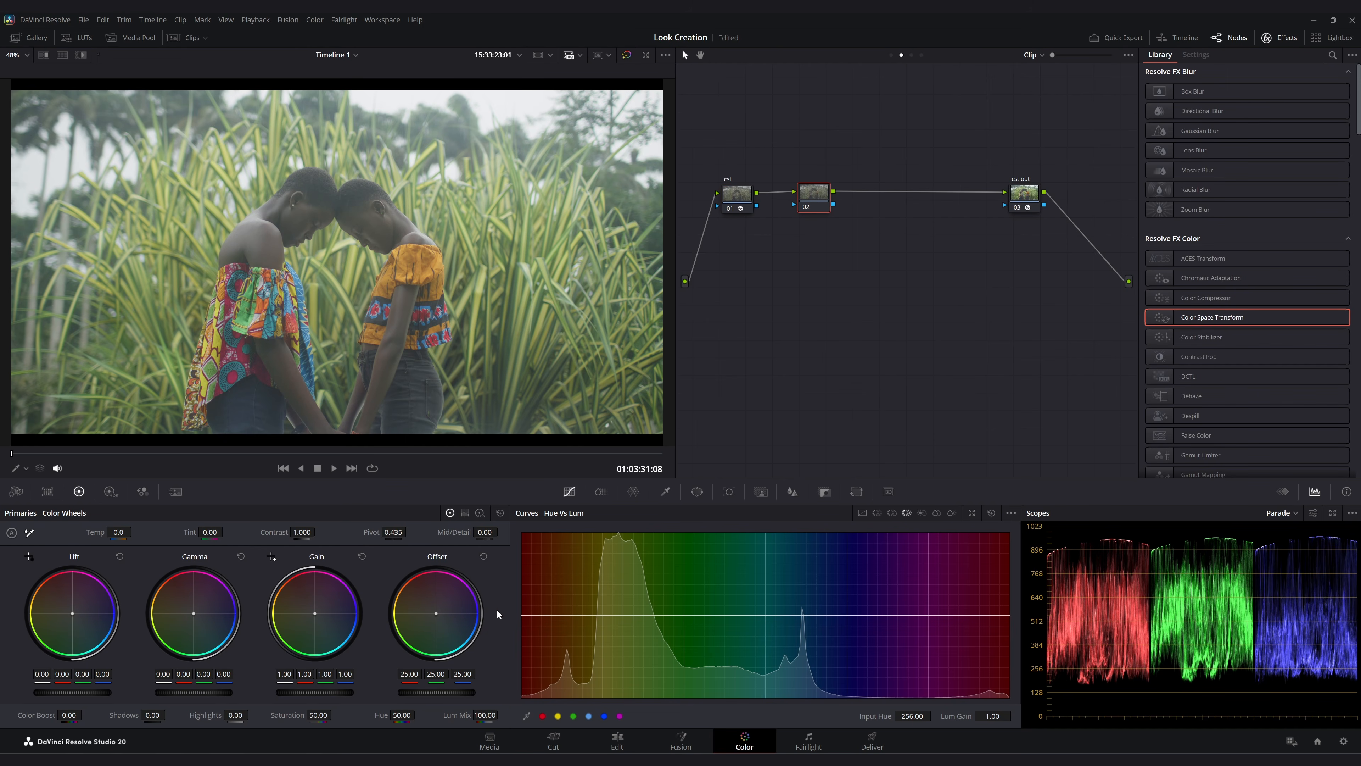
{"action": "left_click_drag", "start_coordinate": [436, 692], "coordinate": [344, 692]}
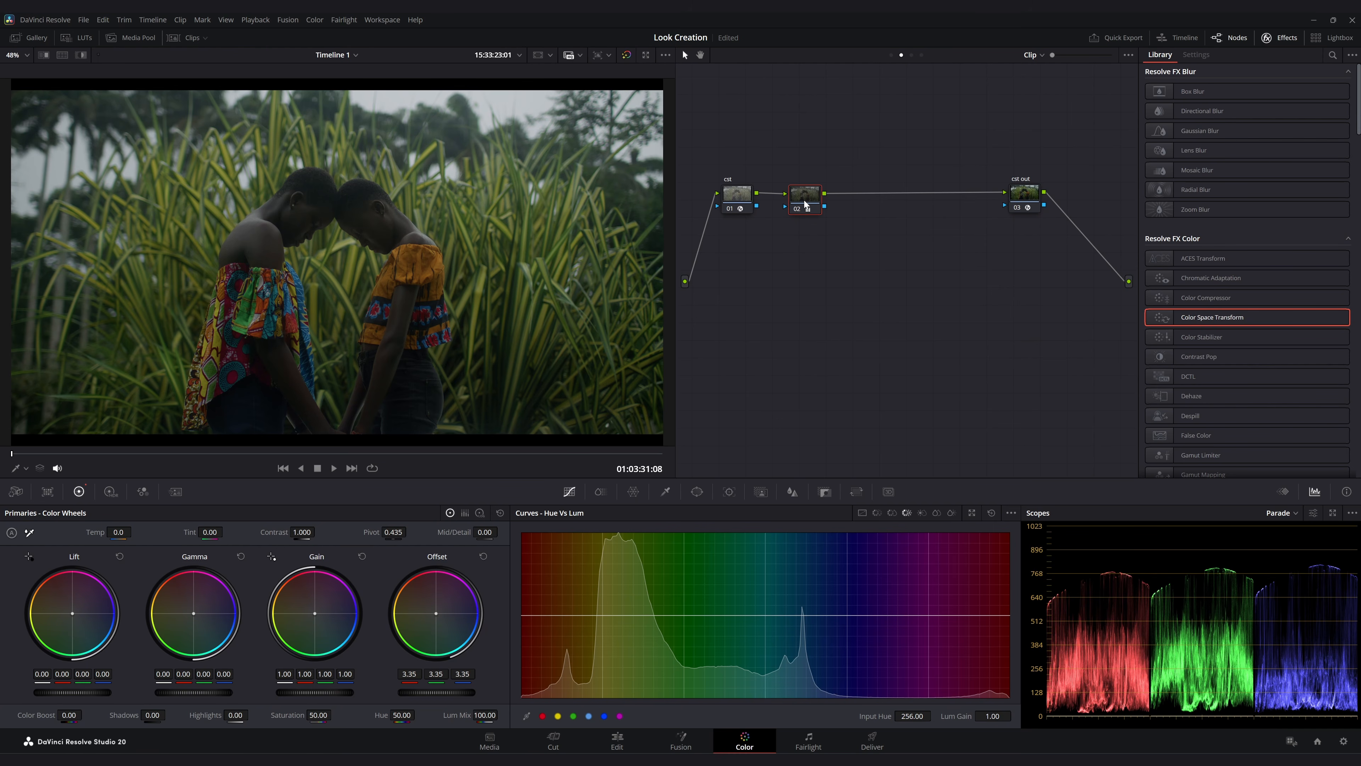
Enable editable splines for the custom curve on the curv node
{"action": "left_click", "coordinate": [864, 203]}
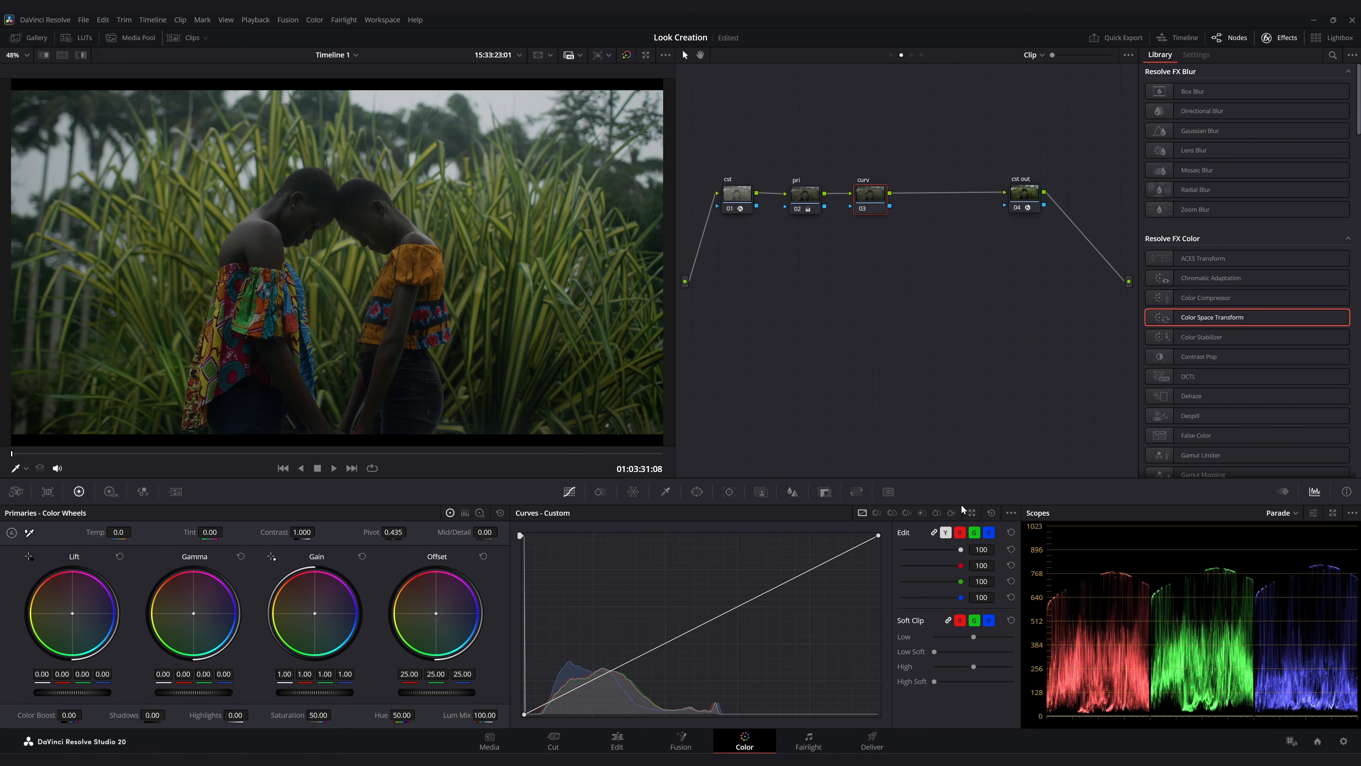
{"action": "left_click", "coordinate": [1011, 512]}
{"action": "left_click", "coordinate": [1038, 595]}
{"action": "left_click", "coordinate": [1011, 512]}
{"action": "left_click", "coordinate": [1036, 596]}
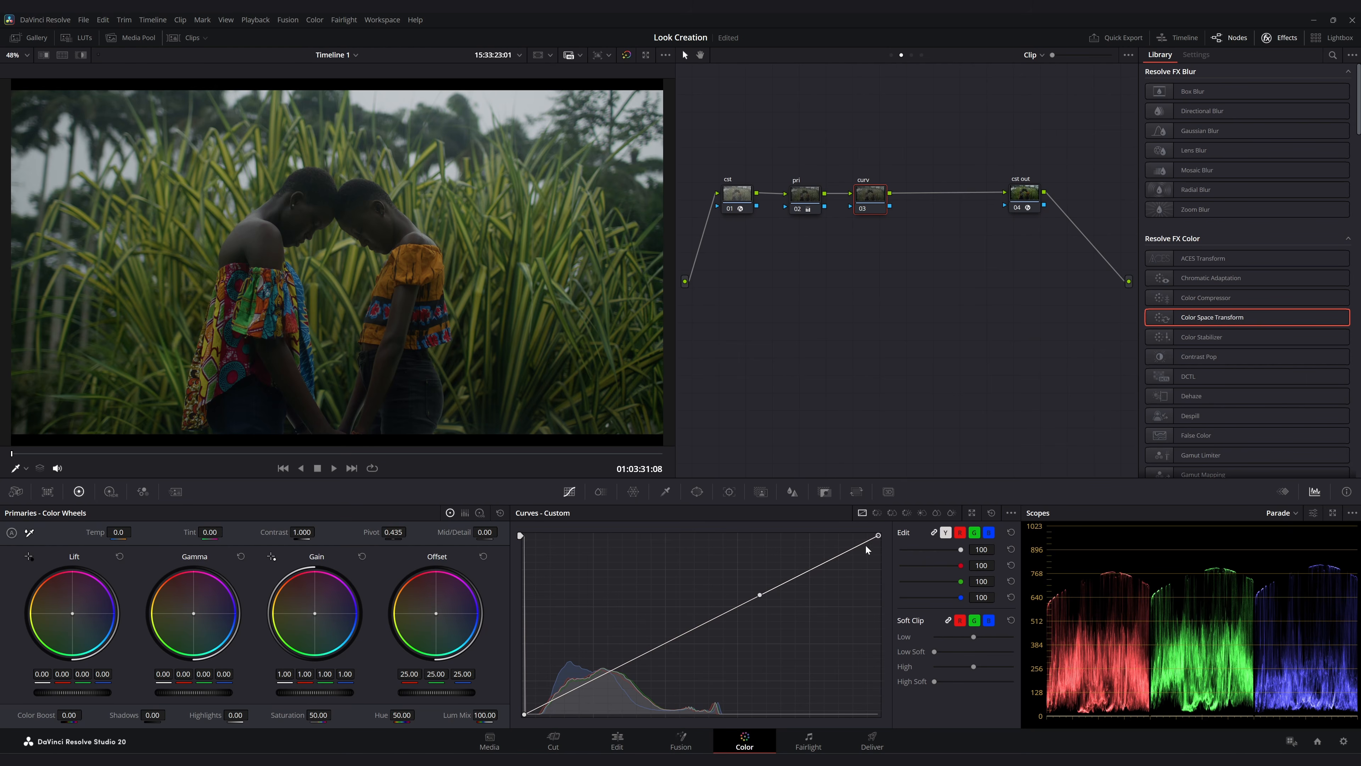
Lower the custom curve's white point and adjust the end handles to roll off the highlights and deepen the shadows
{"action": "left_click_drag", "start_coordinate": [760, 594], "coordinate": [737, 543]}
{"action": "left_click_drag", "start_coordinate": [878, 535], "coordinate": [890, 604]}
{"action": "left_click", "coordinate": [525, 715]}
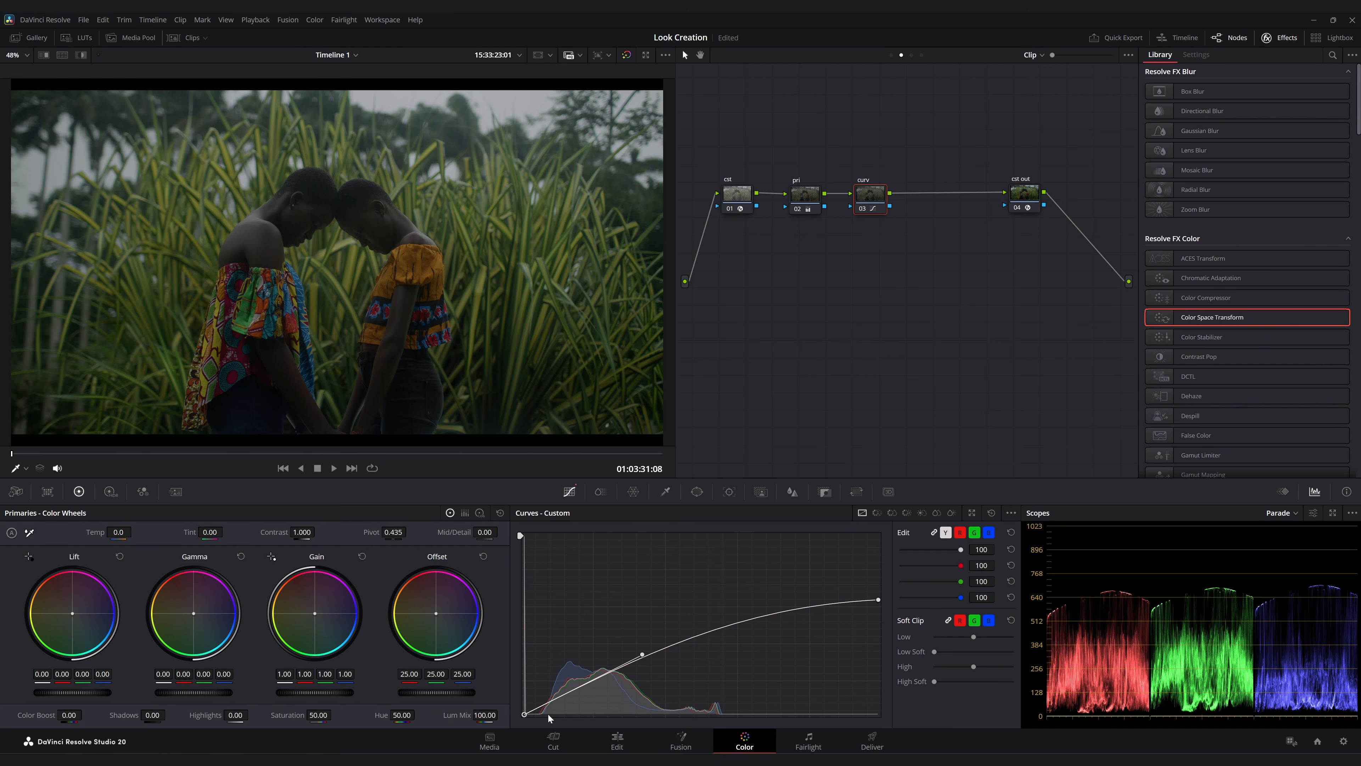
{"action": "left_click_drag", "start_coordinate": [524, 713], "coordinate": [521, 717]}
{"action": "left_click_drag", "start_coordinate": [637, 658], "coordinate": [524, 713]}
Compare the image with and without the curv node's curve by toggling the node off and on
{"action": "key", "text": "ctrl+d"}
{"action": "key", "text": "ctrl+d"}
{"action": "key", "text": "ctrl+d"}
{"action": "key", "text": "ctrl+d"}
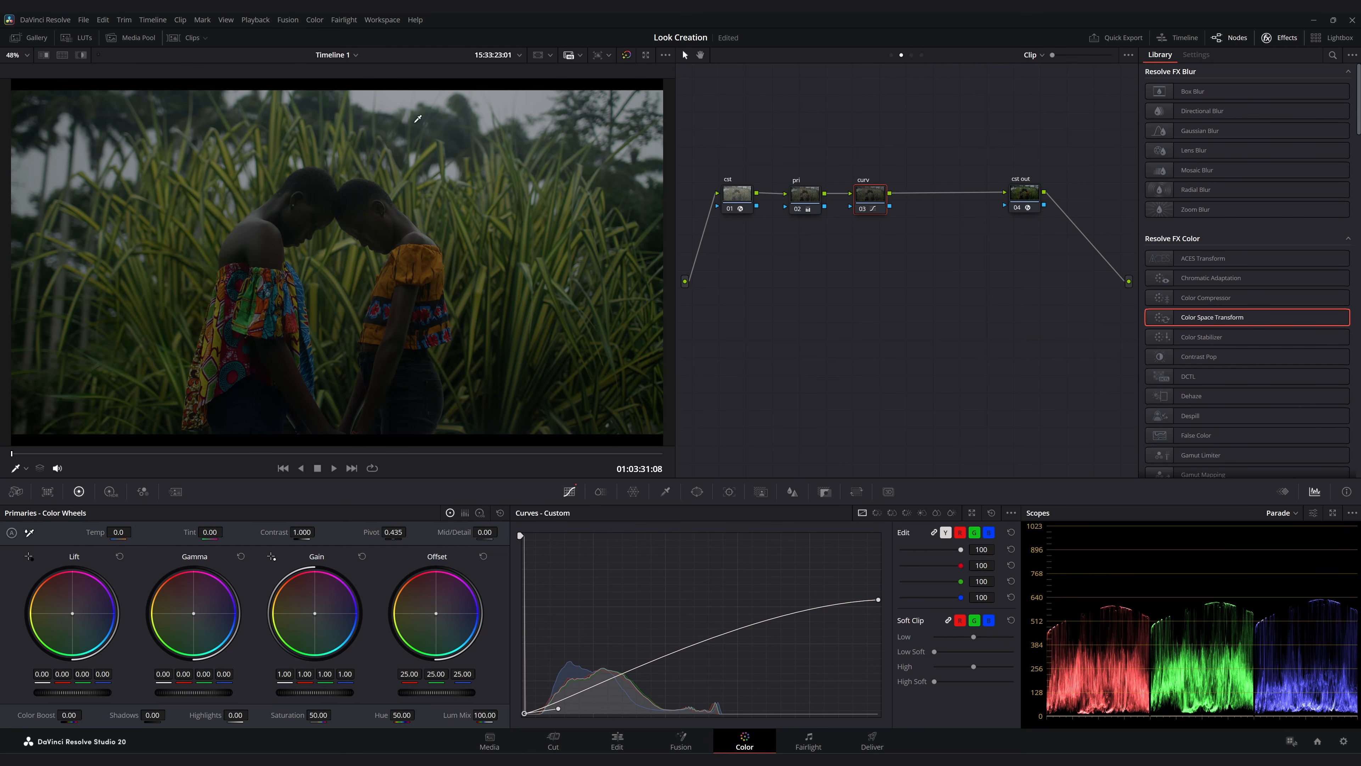
Raise the custom curve's white point slightly to brighten the highlights
{"action": "left_click", "coordinate": [878, 600]}
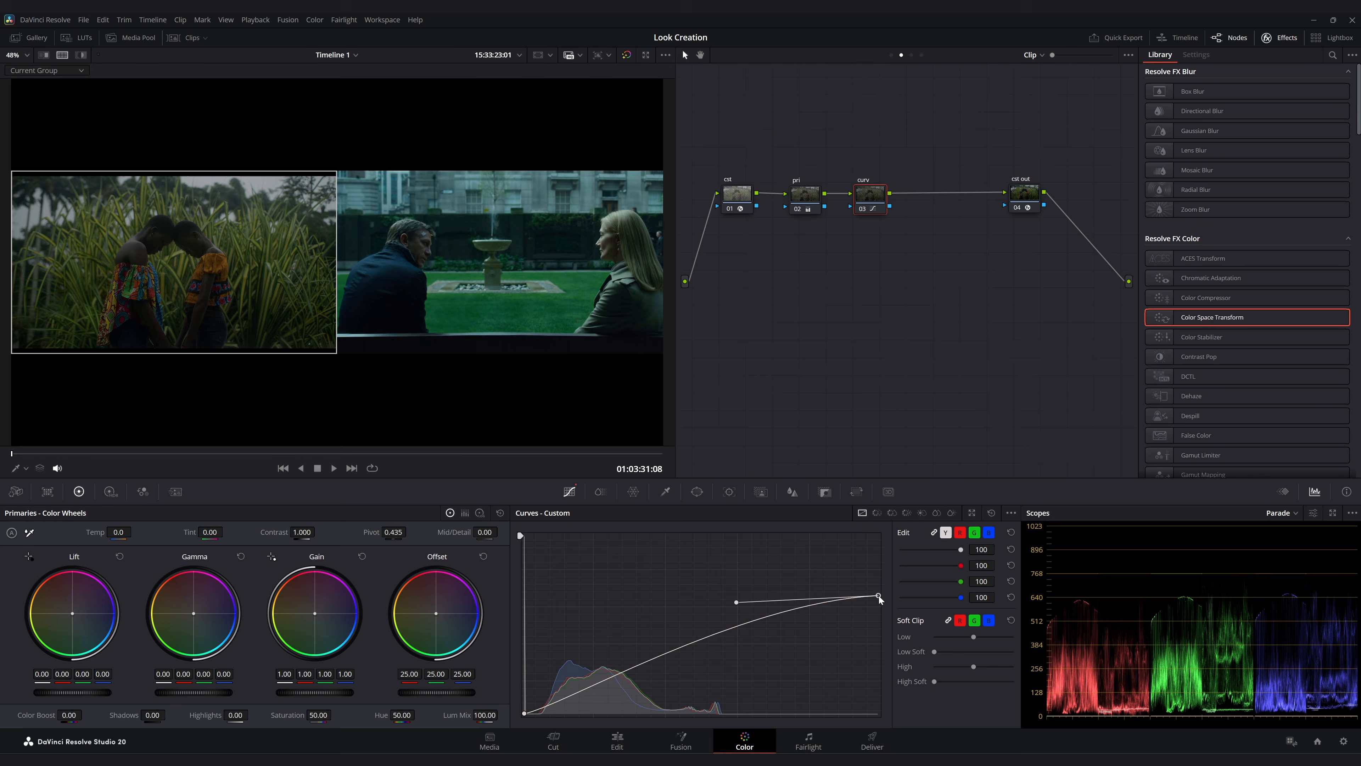
{"action": "left_click_drag", "start_coordinate": [879, 599], "coordinate": [886, 582]}
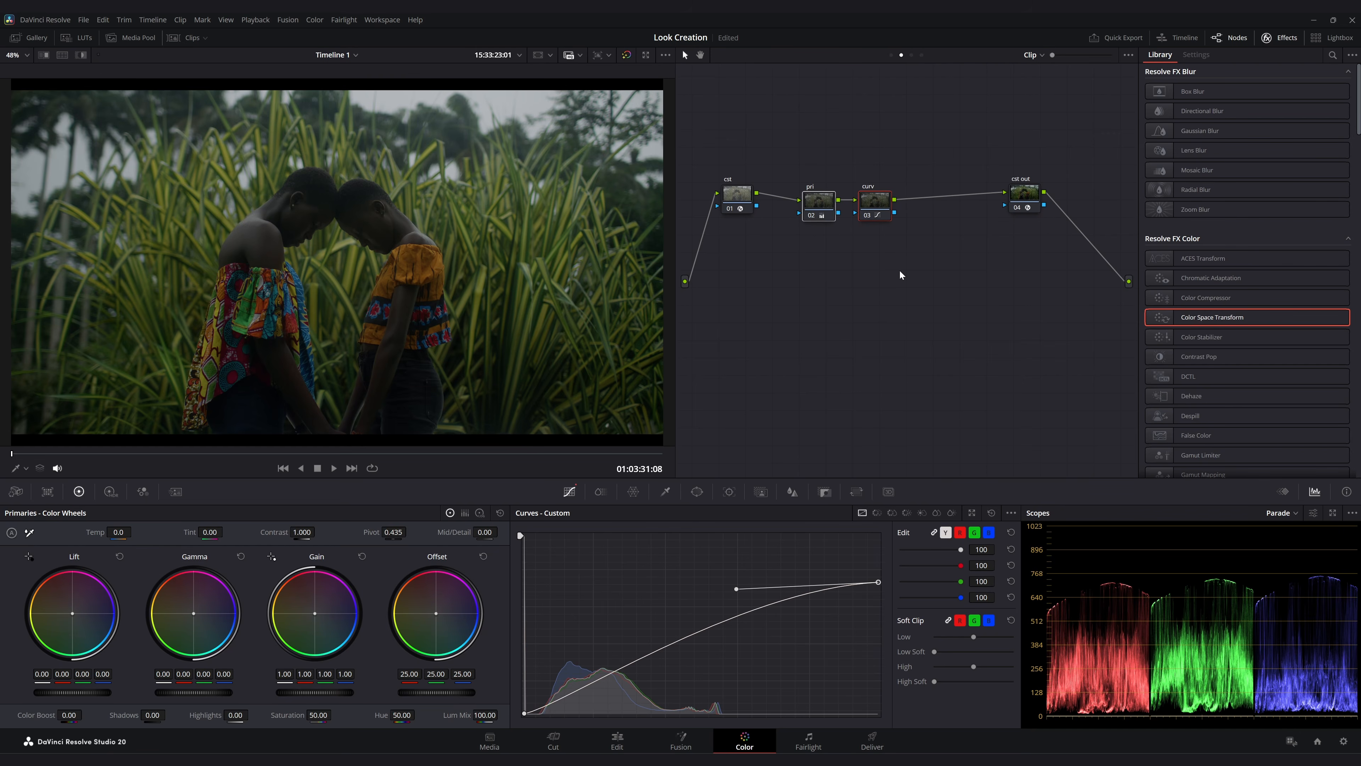
Compare the image with the pri and curv nodes switched off and on together
{"action": "key", "text": "ctrl+d"}
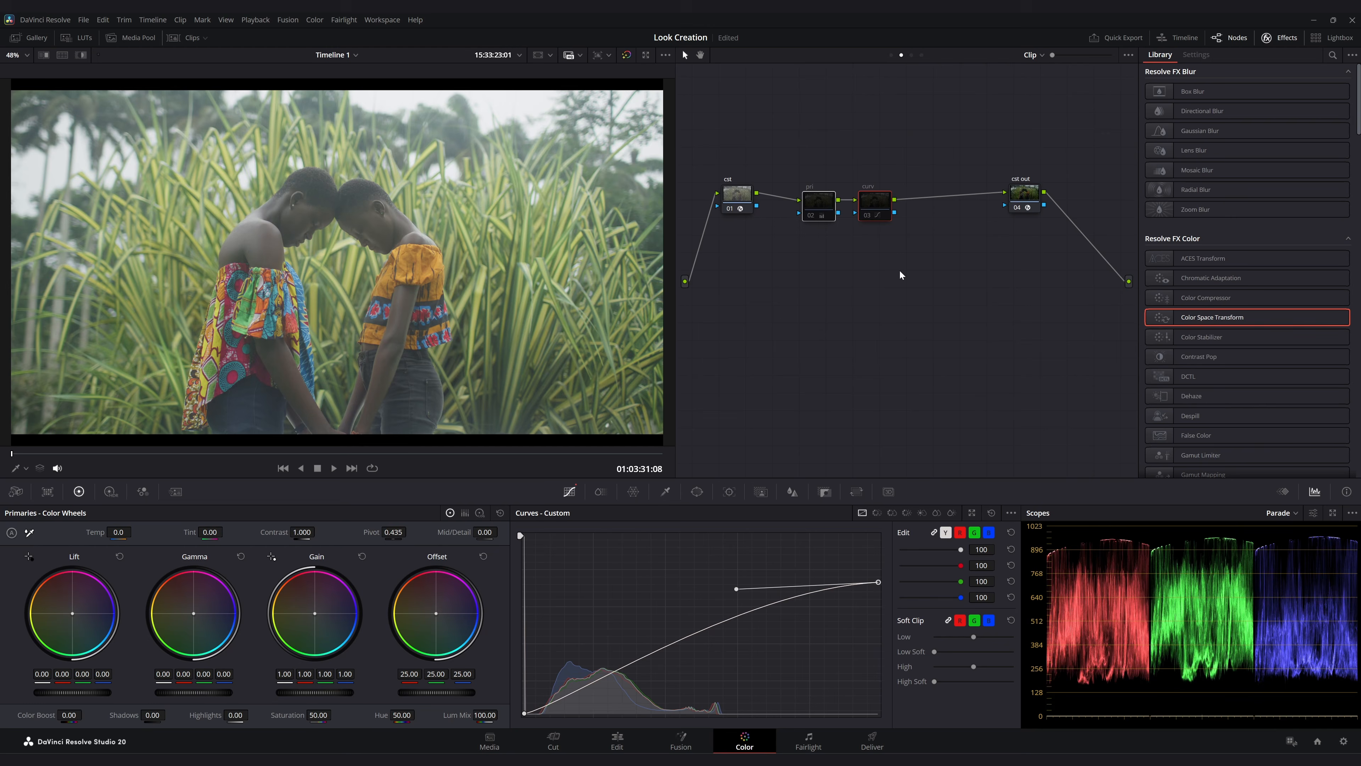
{"action": "key", "text": "ctrl+d"}
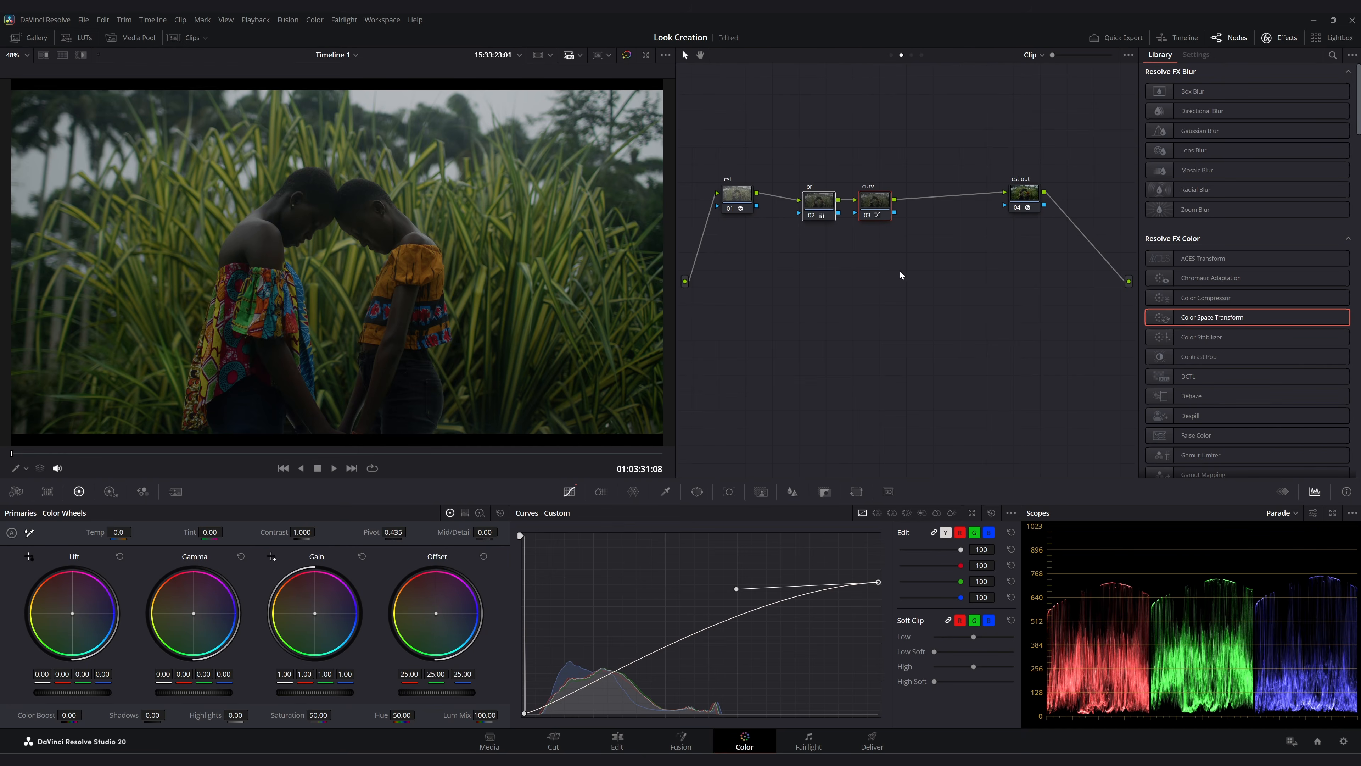
{"action": "key", "text": "ctrl+d"}
{"action": "key", "text": "ctrl+d"}
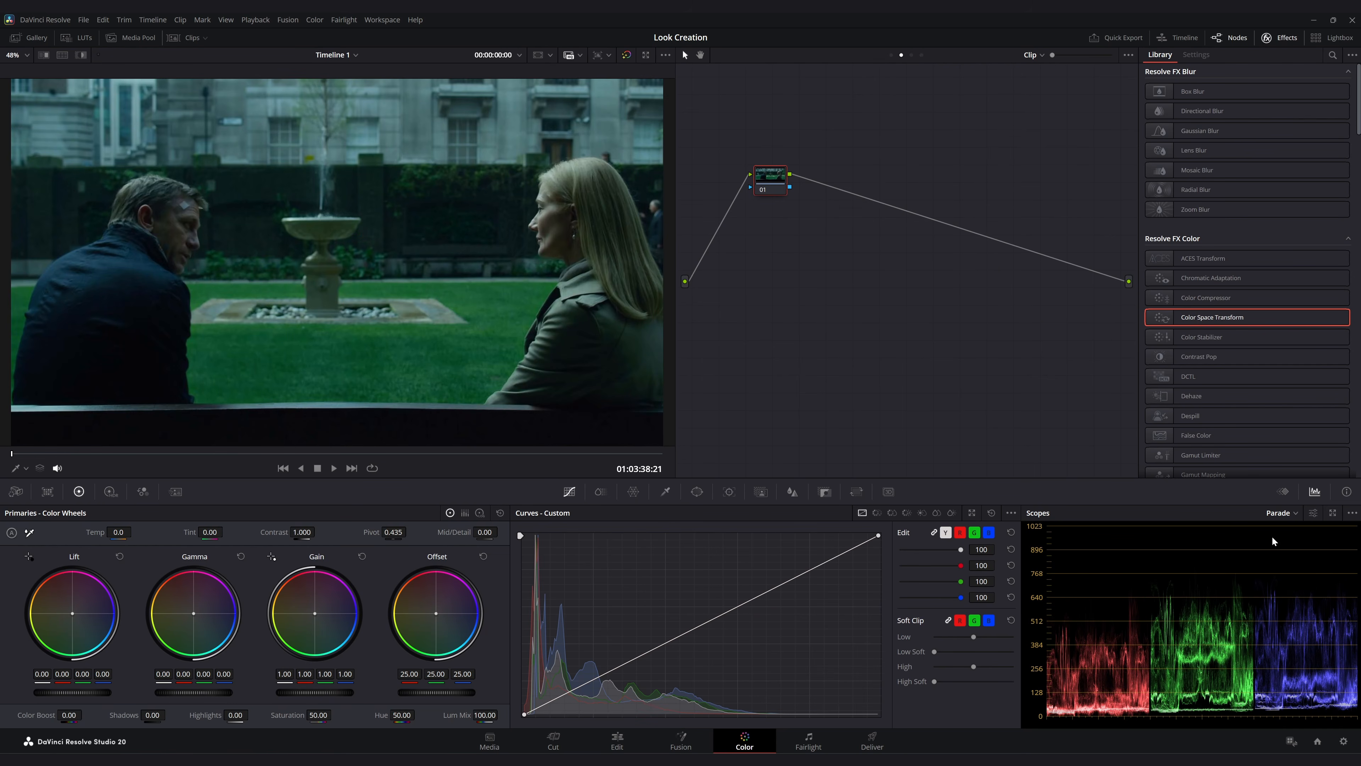
Switch the scopes to the vectorscope and insert a serial node labelled wb before the pri node
{"action": "left_click", "coordinate": [1283, 513]}
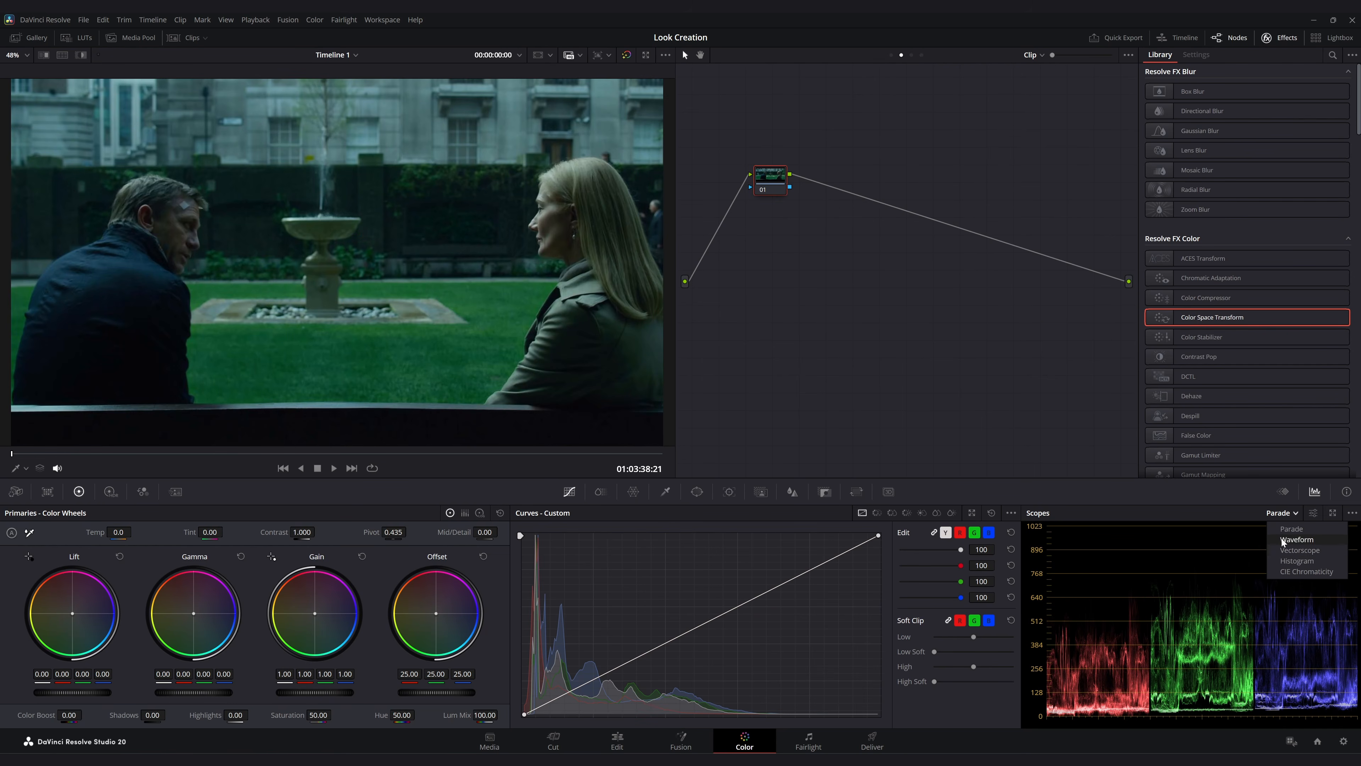
{"action": "left_click", "coordinate": [1288, 549]}
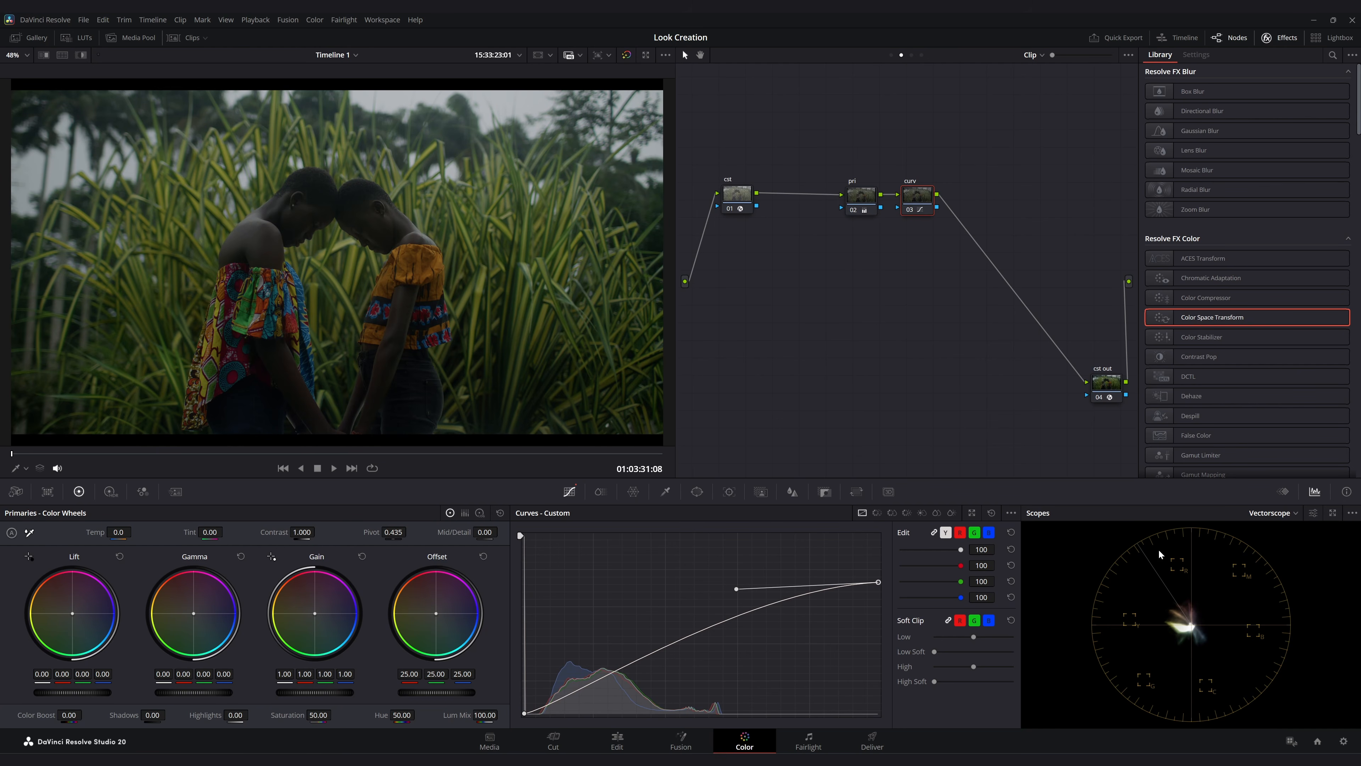
{"action": "left_click", "coordinate": [861, 202]}
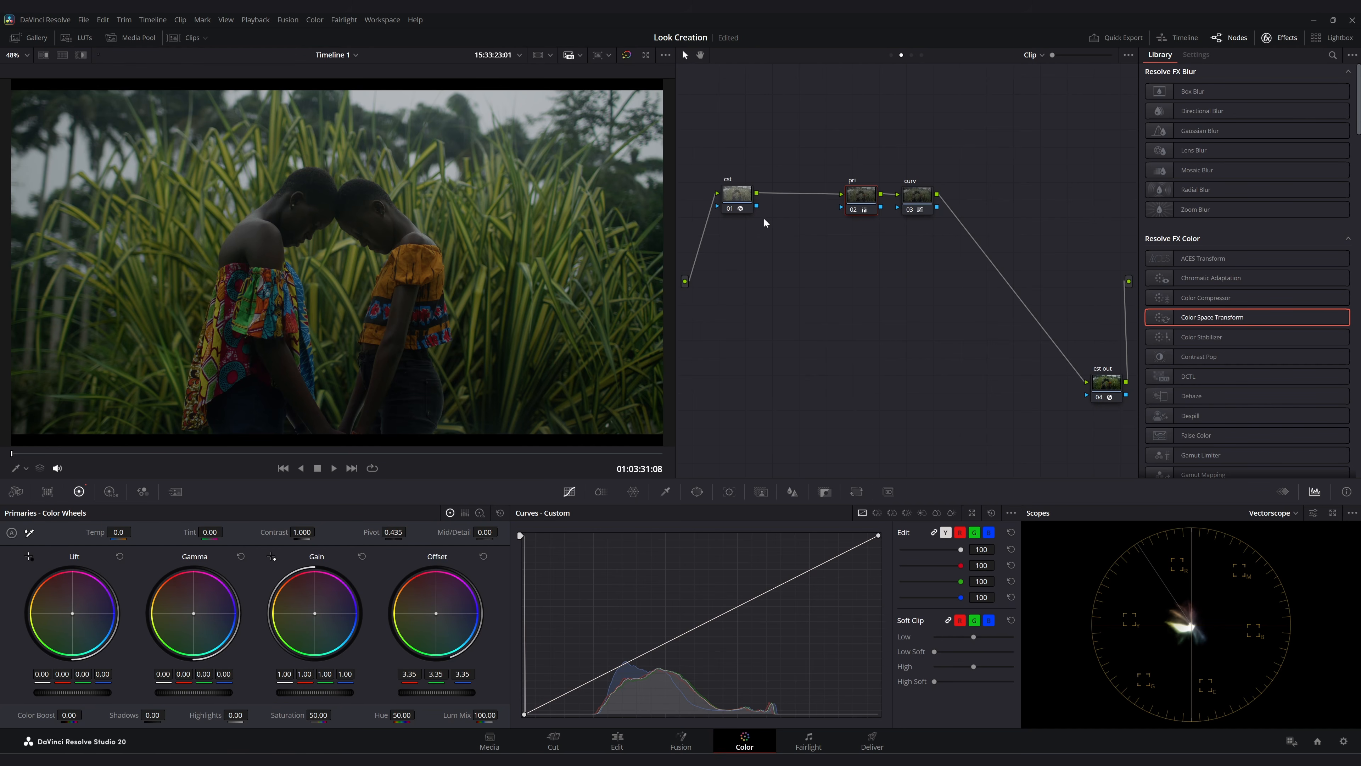
{"action": "key", "text": "shift+s"}
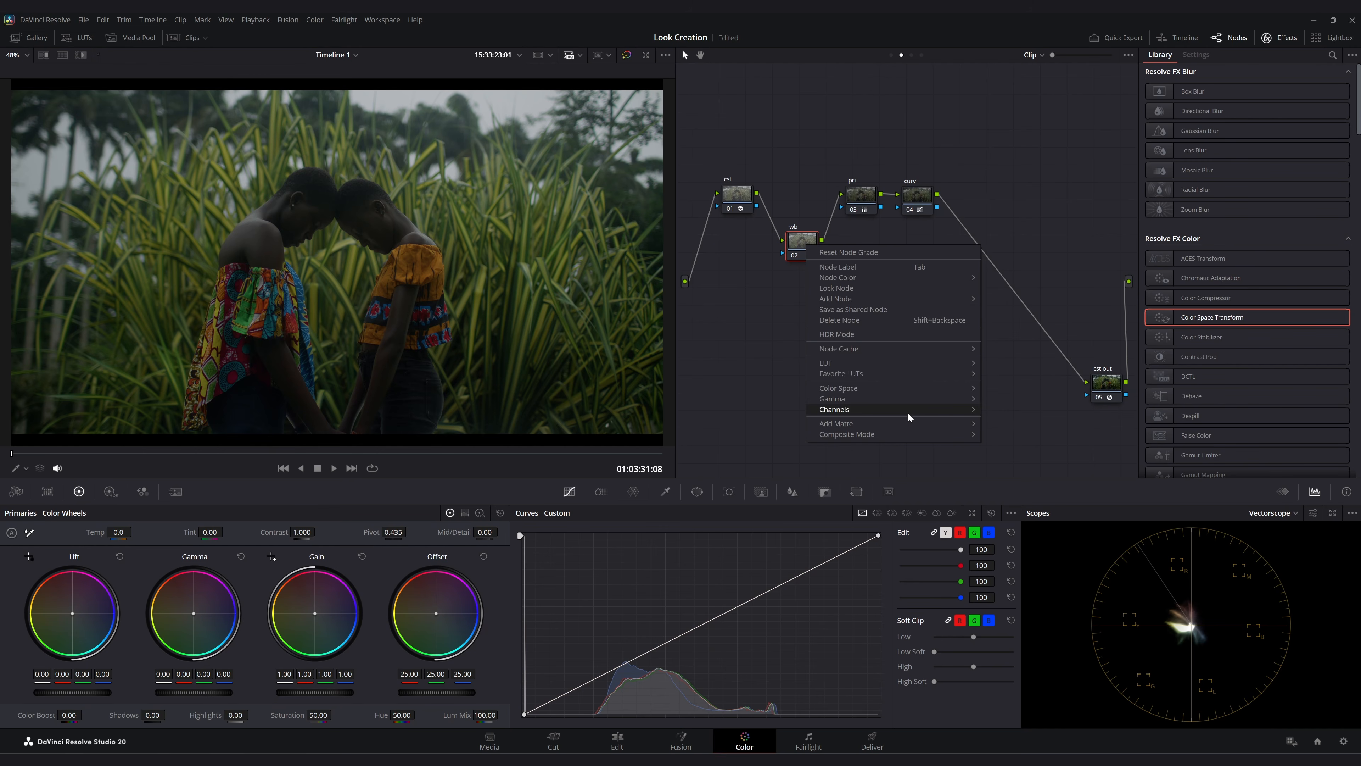
On the wb node, change the gamma, set Lum Mix to 0.00, and shift Gain toward teal with red 0.73, green 1.01, blue 1.29
{"action": "mouse_move", "coordinate": [909, 398]}
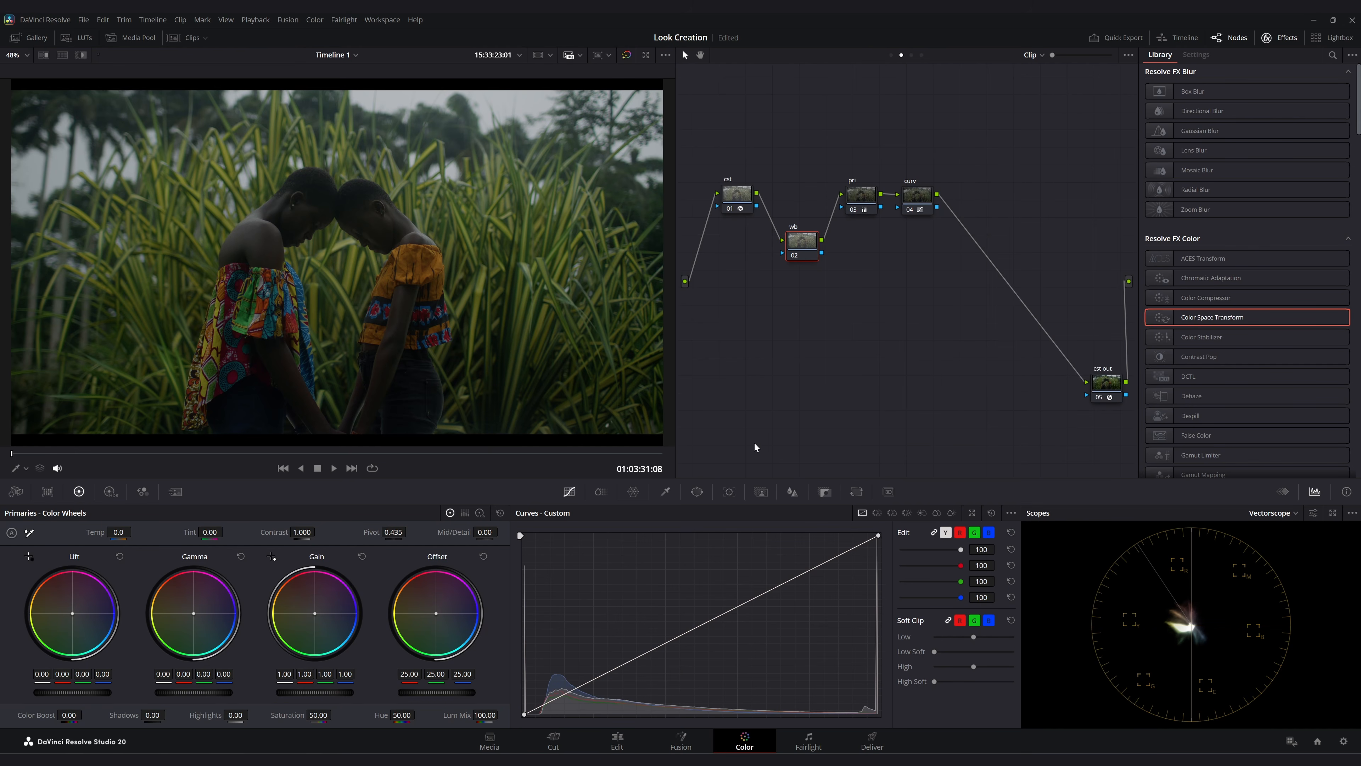
{"action": "left_click_drag", "start_coordinate": [484, 715], "coordinate": [475, 715]}
{"action": "left_click_drag", "start_coordinate": [315, 616], "coordinate": [321, 619]}
Compare the image with the wb node switched off and on
{"action": "key", "text": "ctrl+d"}
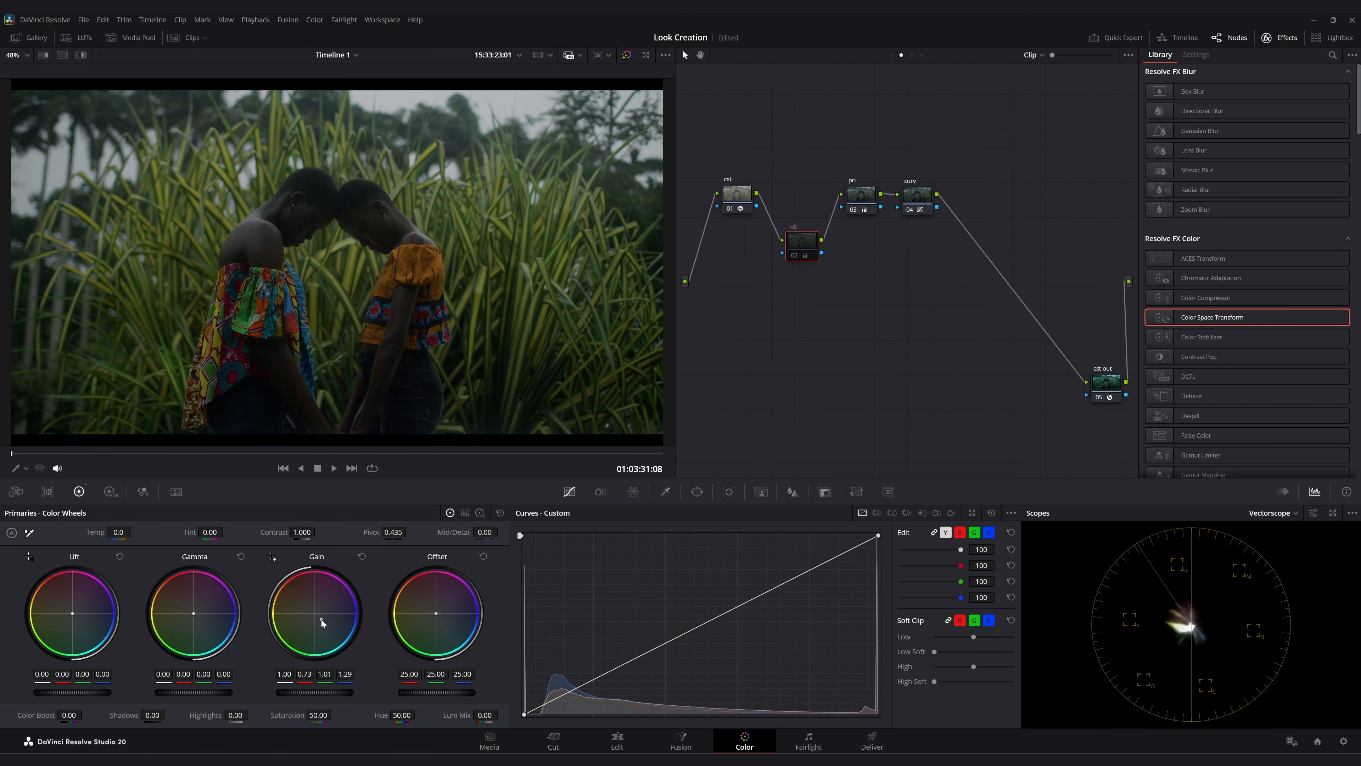
{"action": "key", "text": "ctrl+d"}
{"action": "key", "text": "ctrl+d"}
{"action": "key", "text": "ctrl+d"}
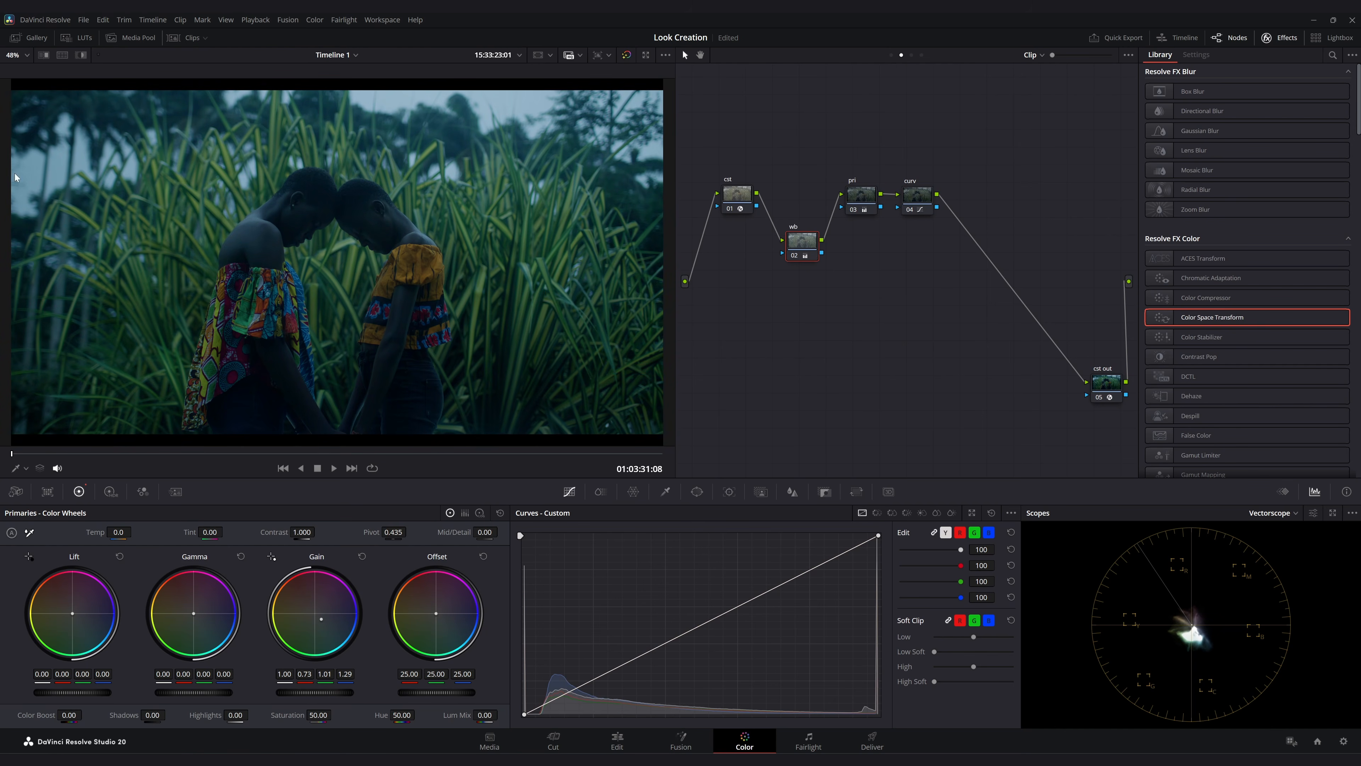
{"action": "key", "text": "ctrl+d"}
{"action": "key", "text": "ctrl+d"}
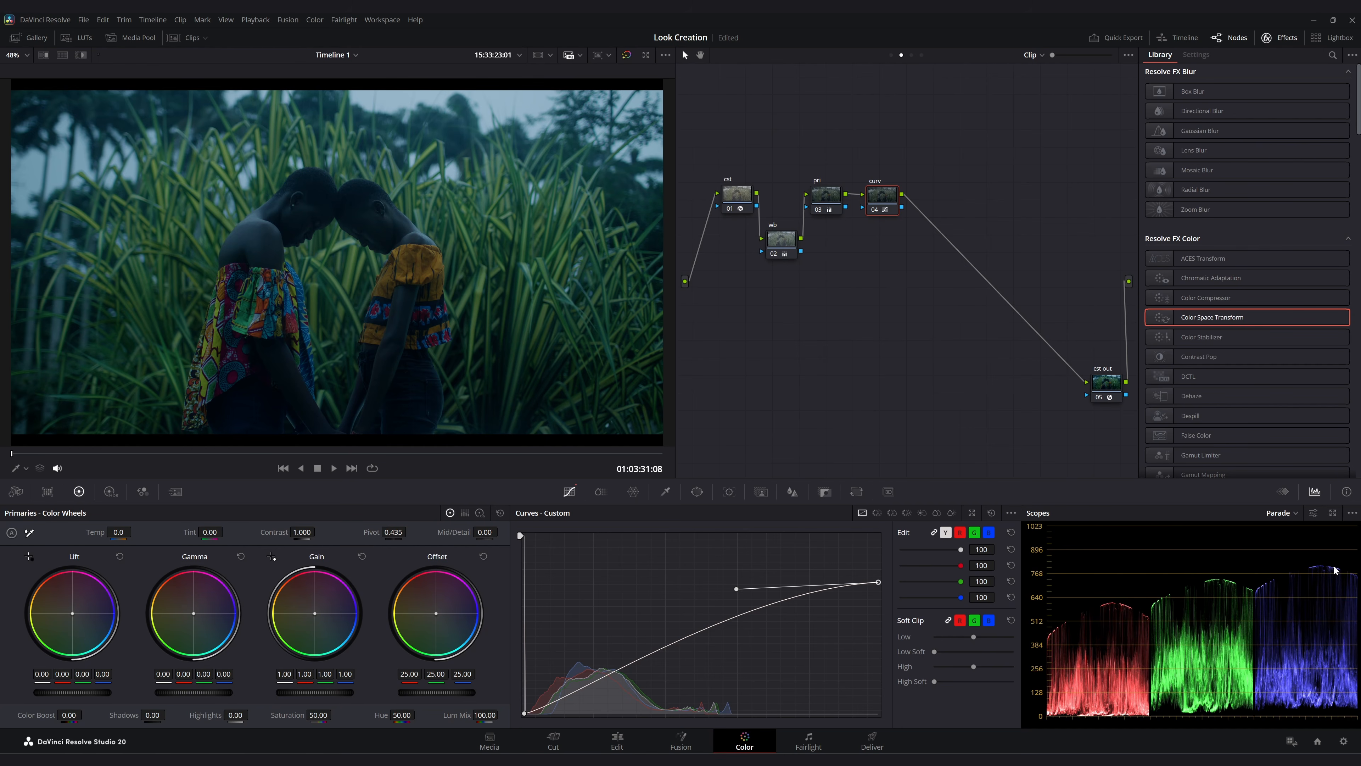
Add a serial node after the curv node and set its blue Gain to 0.96
{"action": "key", "text": "alt+s"}
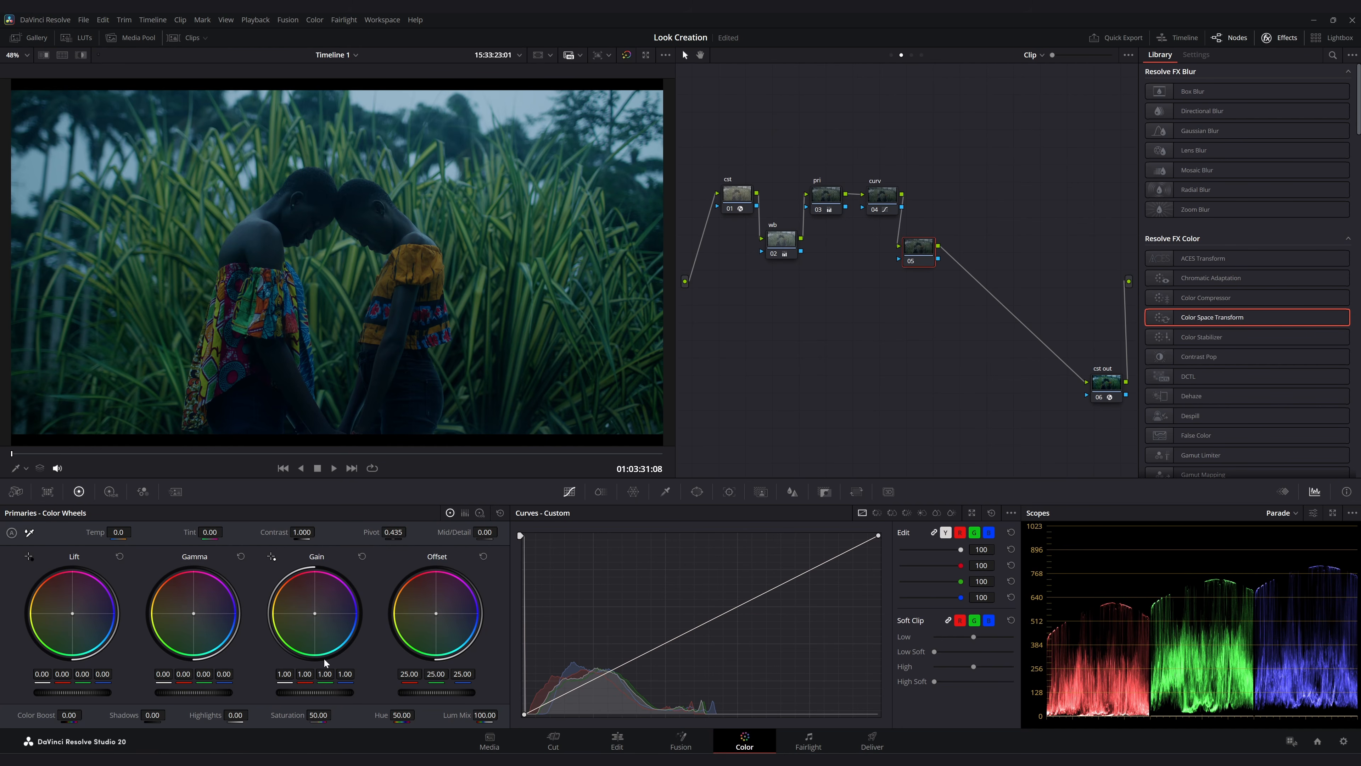
{"action": "left_click_drag", "start_coordinate": [344, 674], "coordinate": [347, 673]}
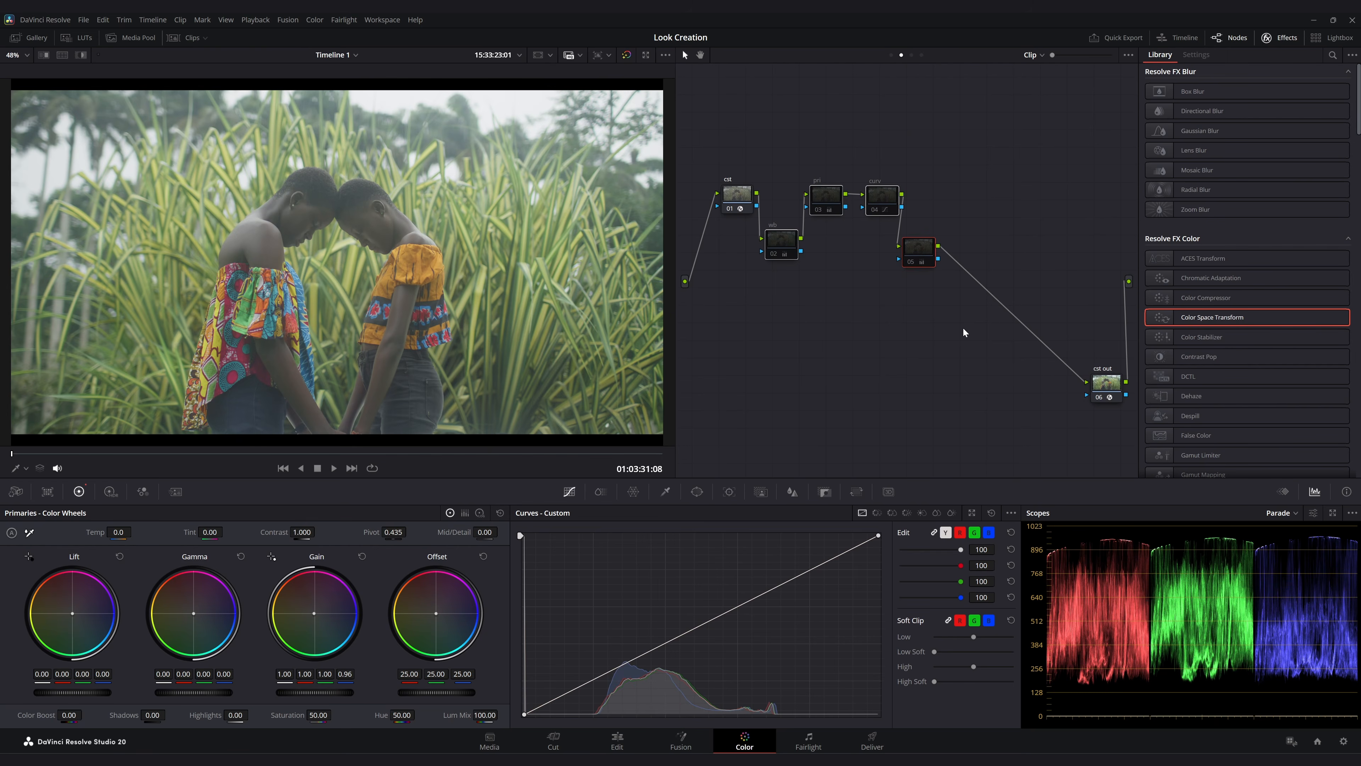
Compare the image with the wb, pri, curv and newest grading nodes switched off and on together
{"action": "key", "text": "ctrl+d"}
{"action": "key", "text": "ctrl+d"}
{"action": "key", "text": "ctrl+d"}
{"action": "key", "text": "ctrl+d"}
{"action": "key", "text": "ctrl+d"}
{"action": "key", "text": "ctrl+d"}
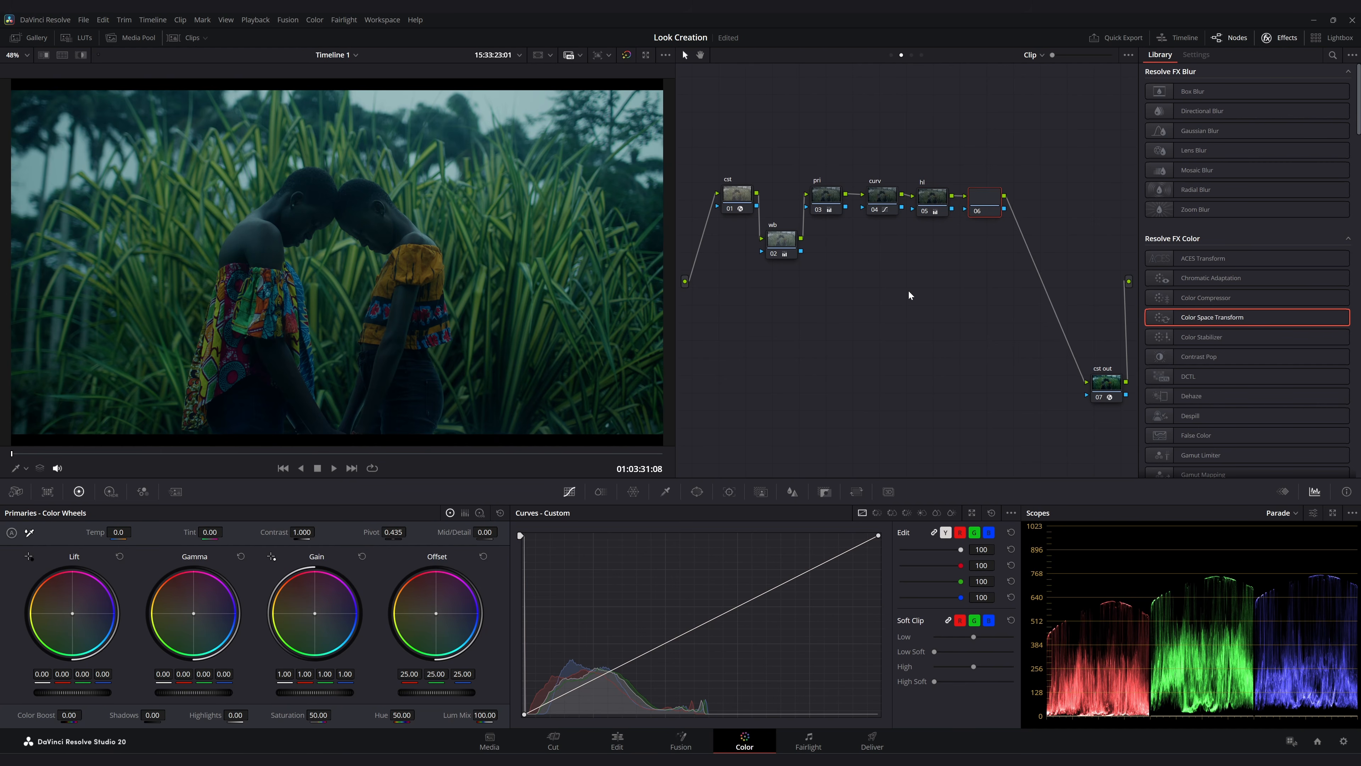
Add a second node alongside node 06, joined by a mixer, and align the branch with the hl node
{"action": "key", "text": "alt+l"}
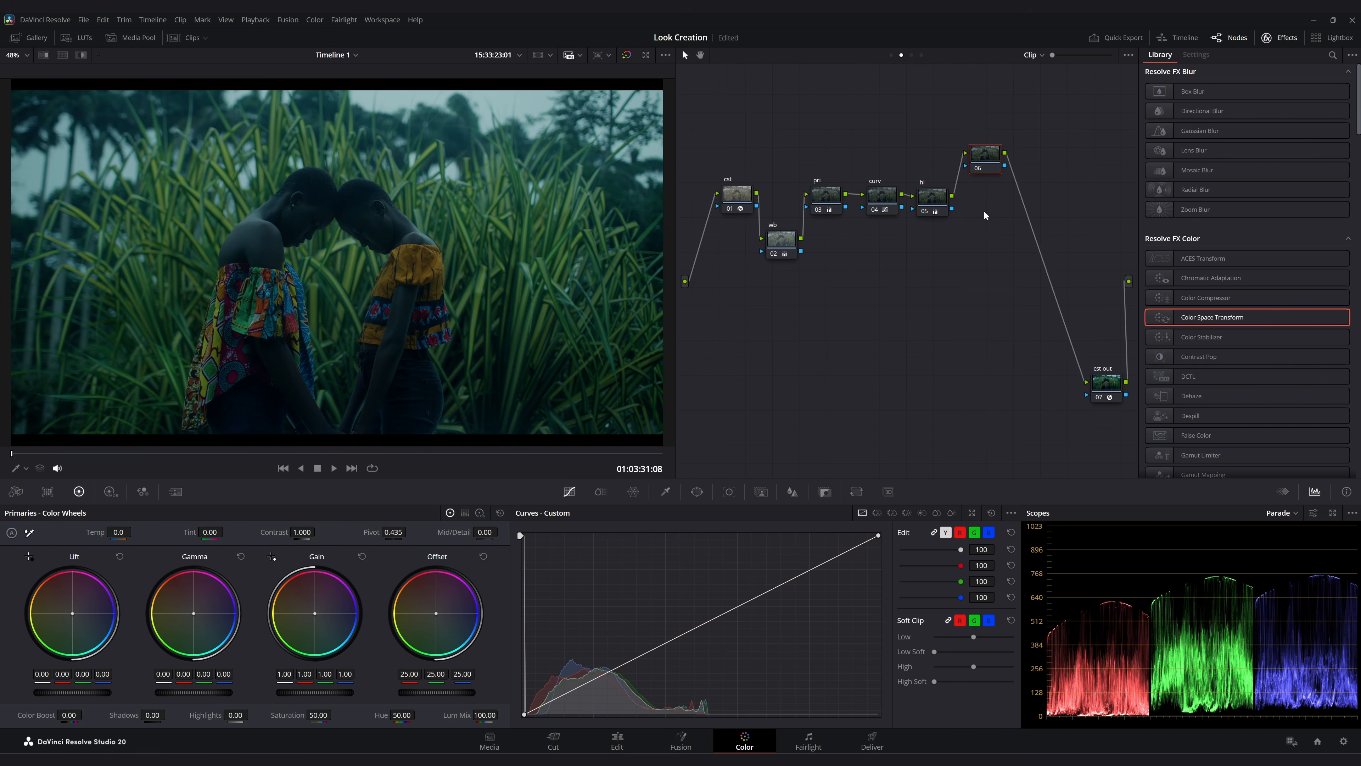
{"action": "left_click", "coordinate": [1038, 158]}
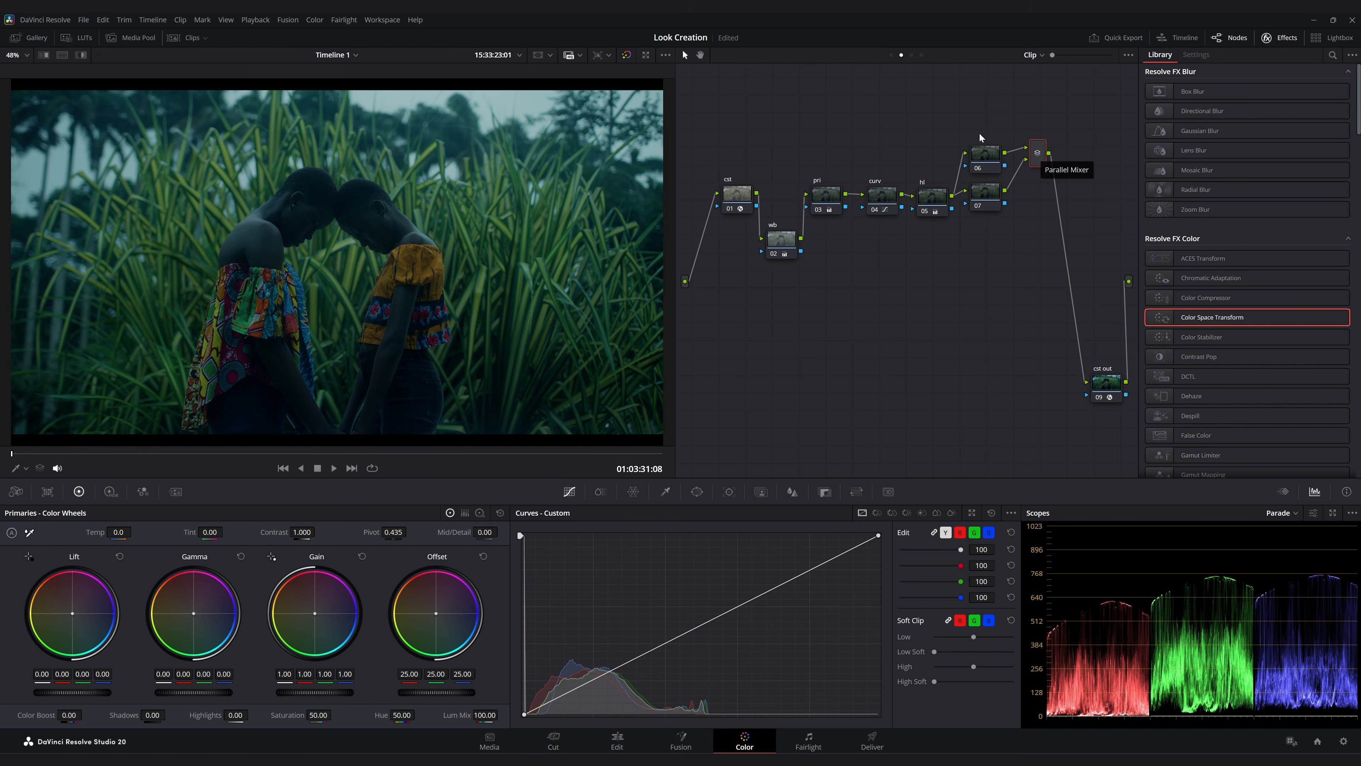
{"action": "left_click_drag", "start_coordinate": [984, 125], "coordinate": [1060, 216]}
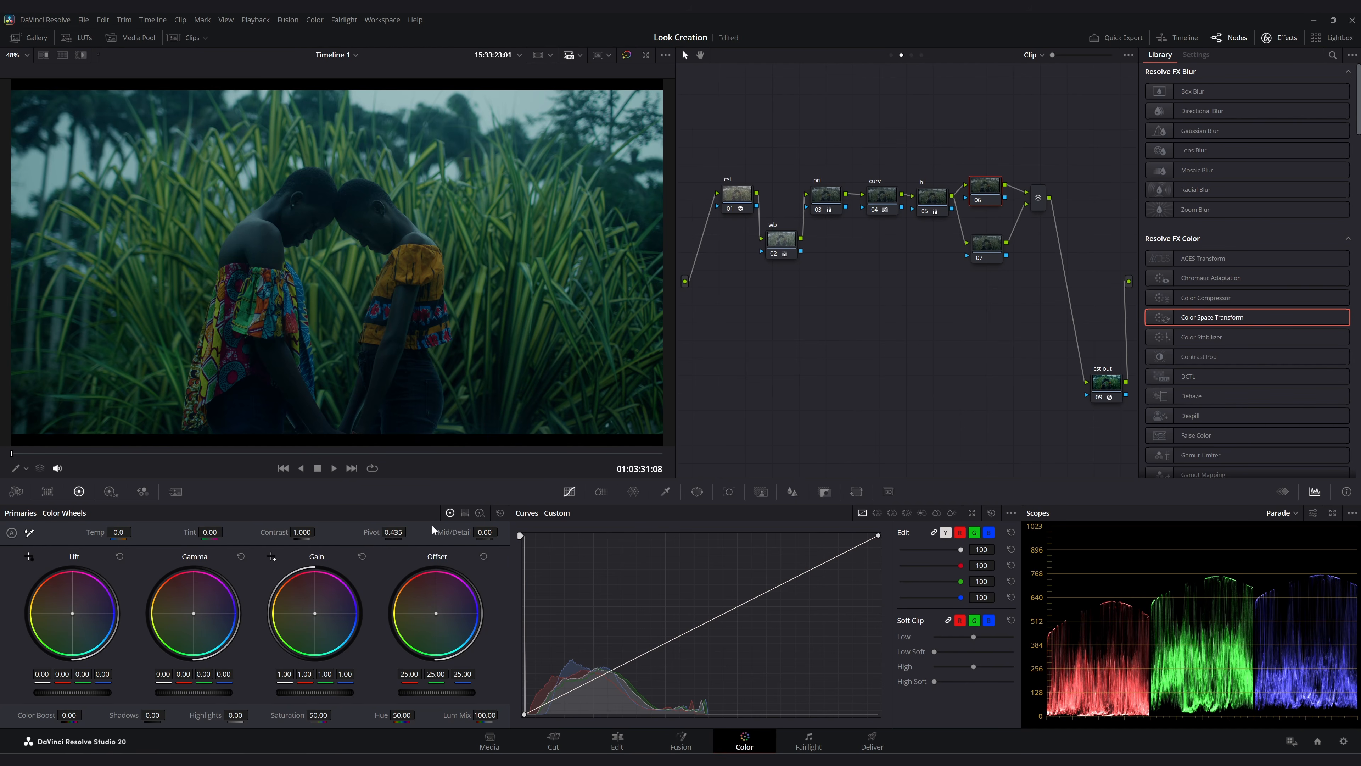
Raise the shadows of node 06 with the log wheels' Shadow master control
{"action": "left_click", "coordinate": [480, 514]}
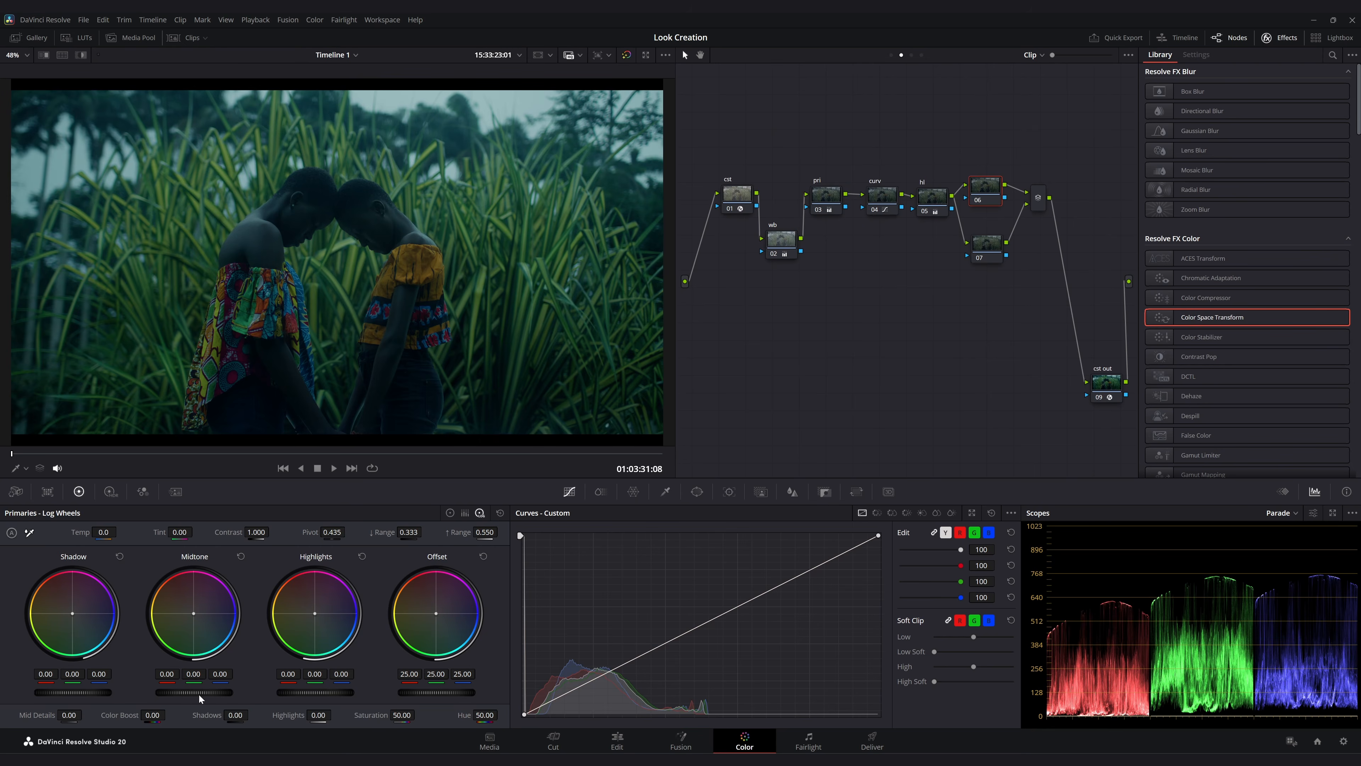
{"action": "left_click_drag", "start_coordinate": [76, 692], "coordinate": [109, 693]}
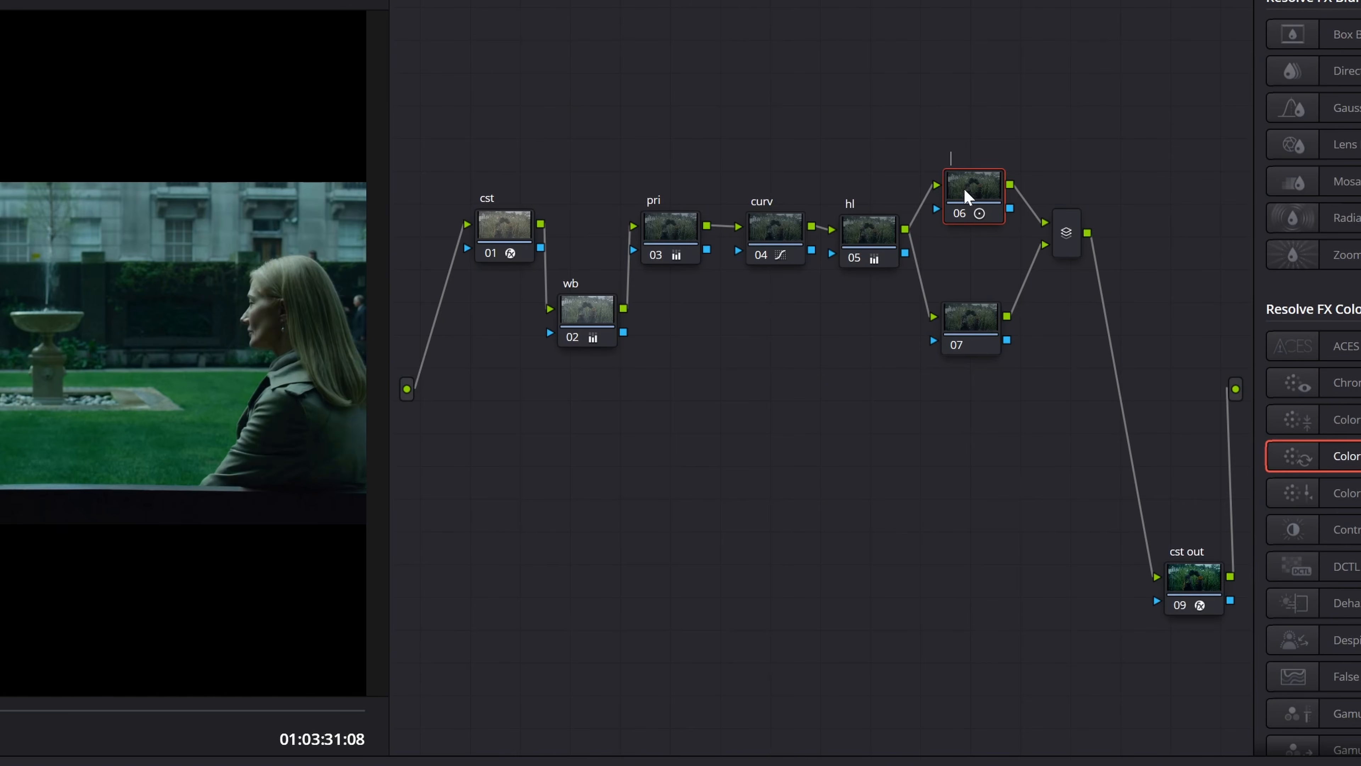
Label node 06 as lw and node 07 as hvh
{"action": "type", "text": "w"}
{"action": "key", "text": "Return"}
{"action": "left_click", "coordinate": [964, 335]}
{"action": "type", "text": "hvh"}
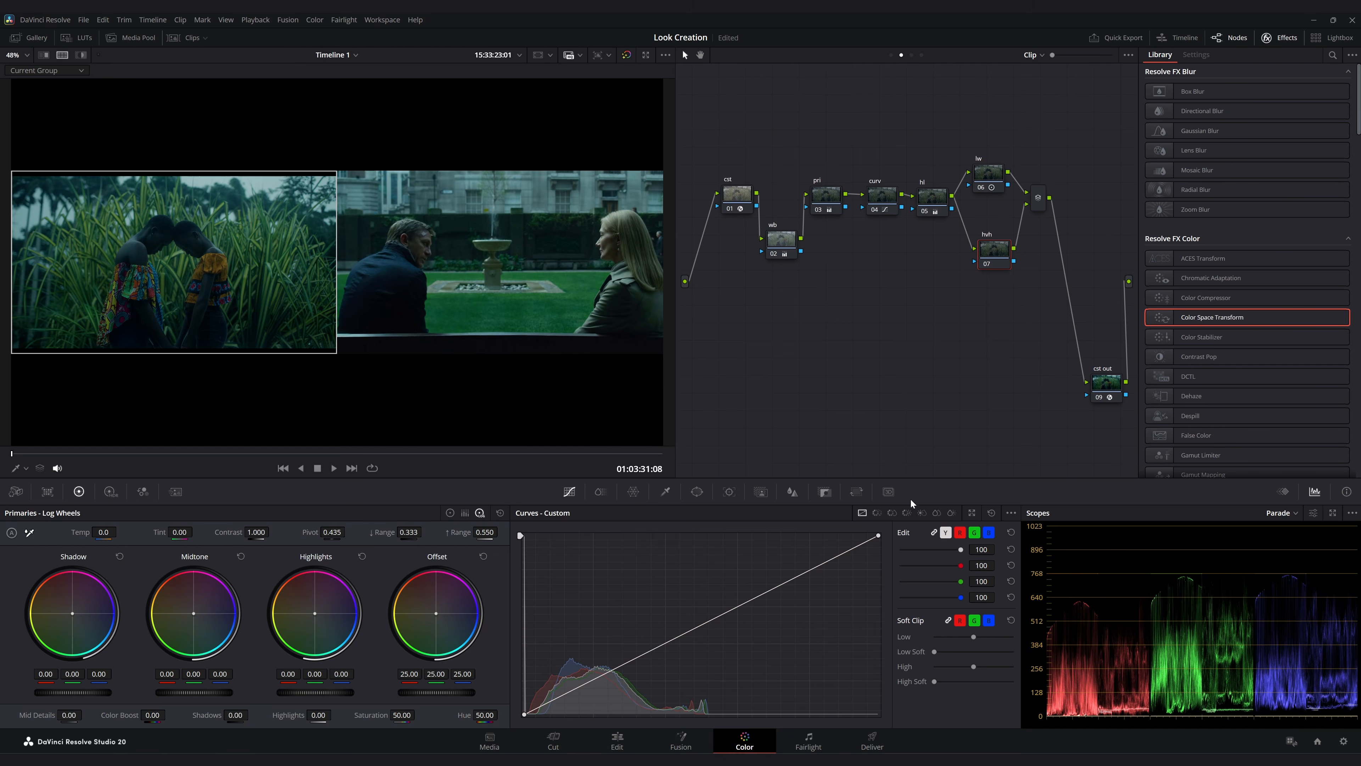
Turn off the split-screen comparison and add green-range control points to the hvh node's Hue Vs Hue curve
{"action": "left_click", "coordinate": [876, 513]}
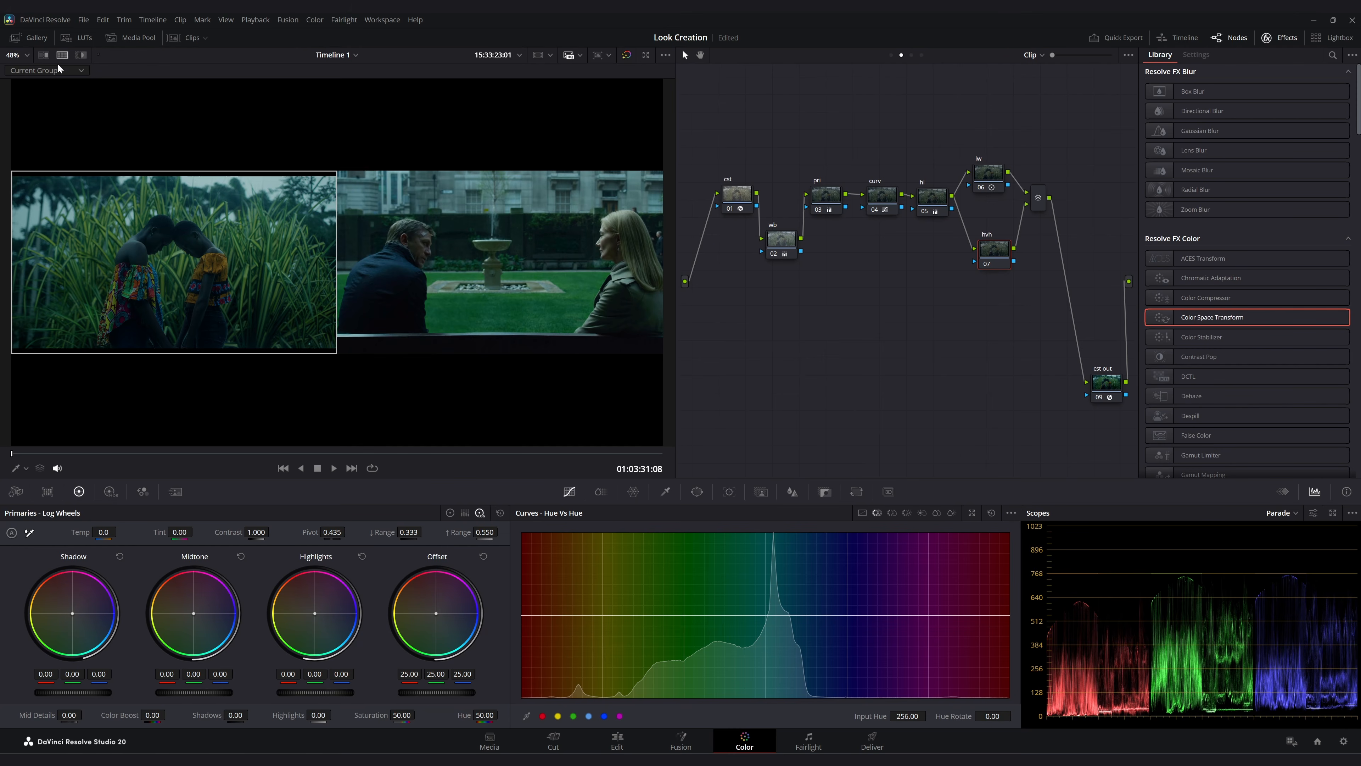
{"action": "left_click", "coordinate": [62, 55]}
{"action": "left_click", "coordinate": [573, 715]}
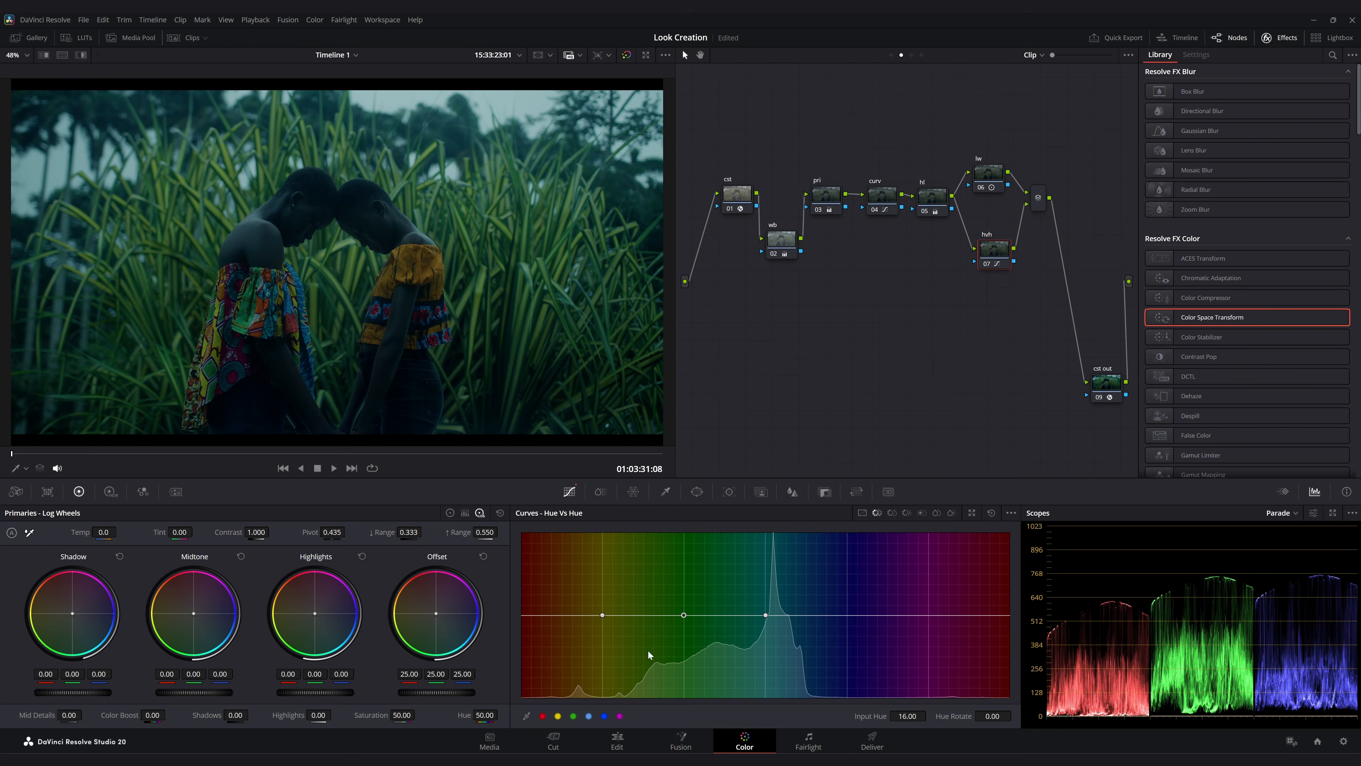